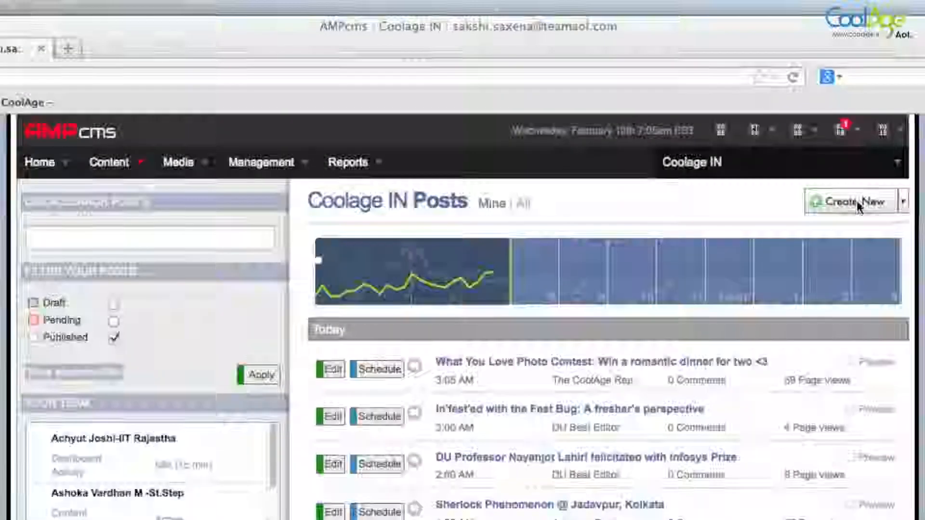
Step: Create a new post and copy the headline "IPL Auction: Yuvraj, Karthik go for record price" from the TextEdit document into its title
click(857, 200)
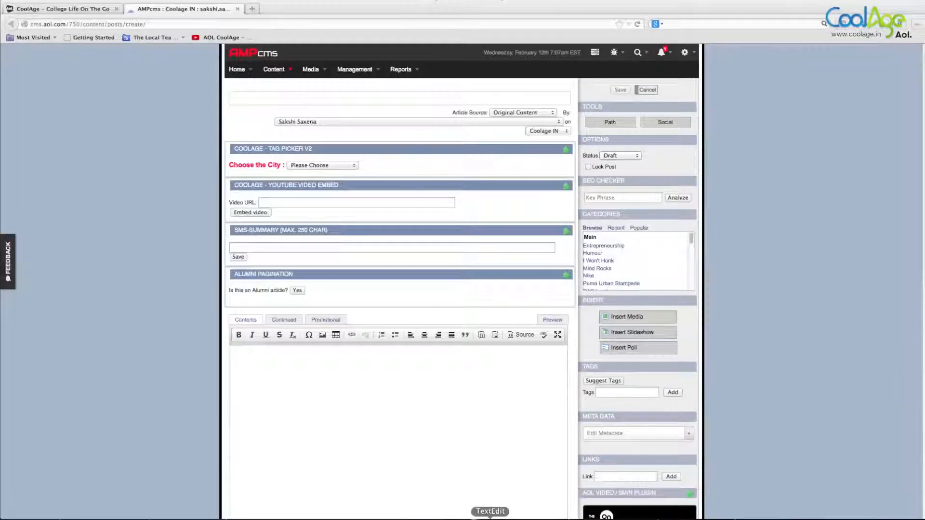
click(490, 519)
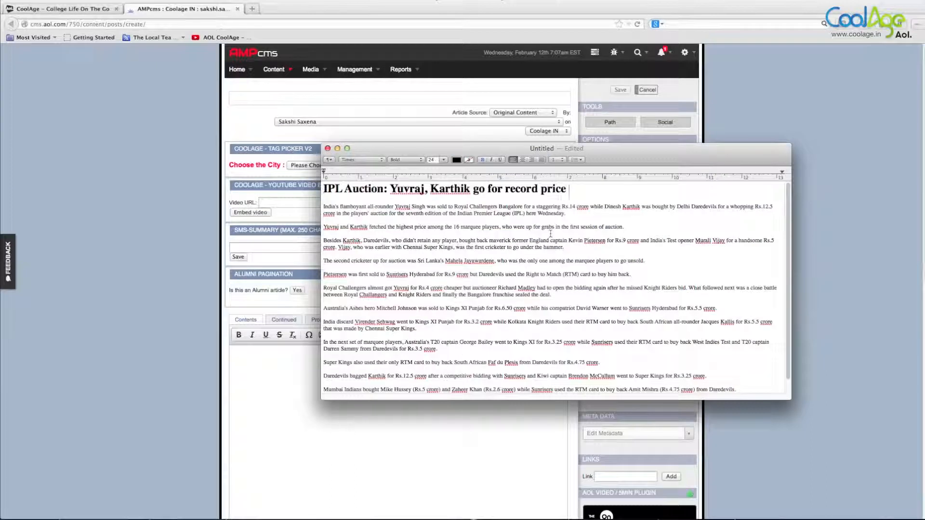
drag(568, 189, 323, 188)
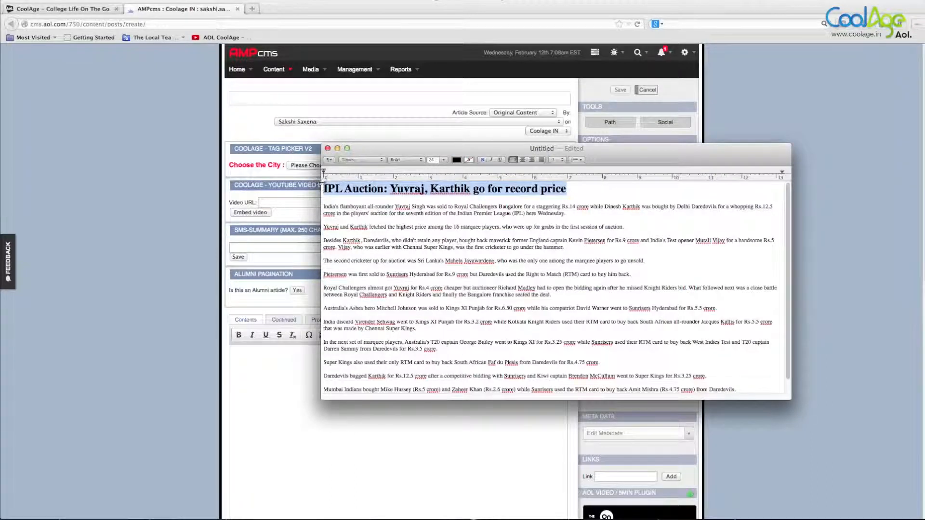
key(super+c)
click(244, 98)
key(super+v)
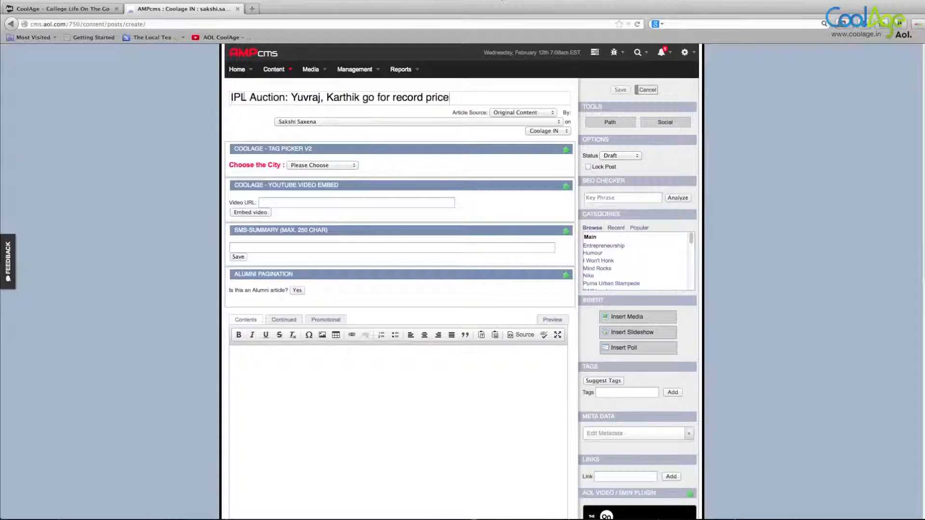
Step: Choose the writer's own name as the post's author
click(305, 123)
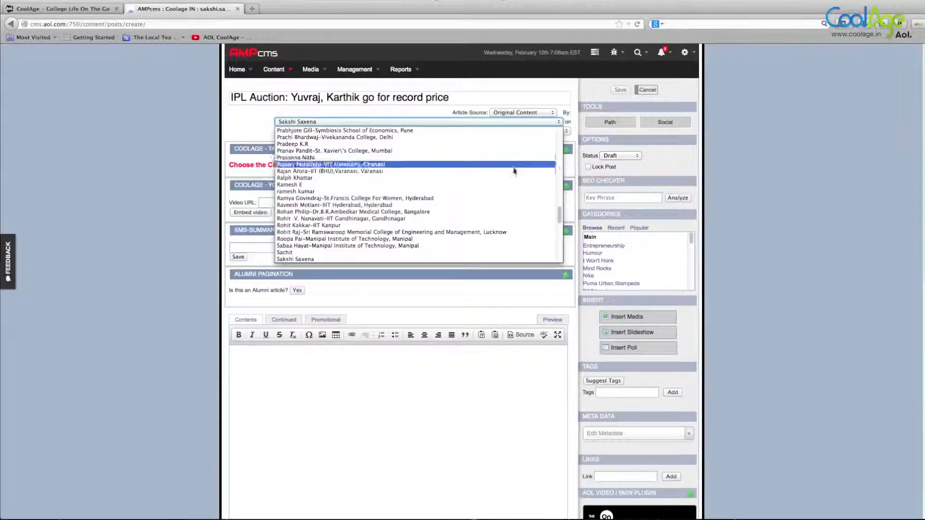
scroll(477, 217, down, 2)
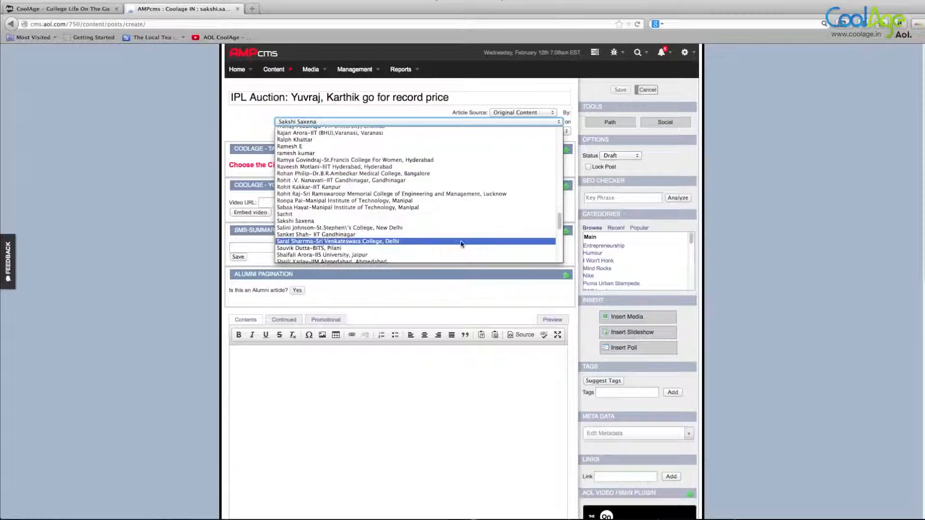
click(459, 221)
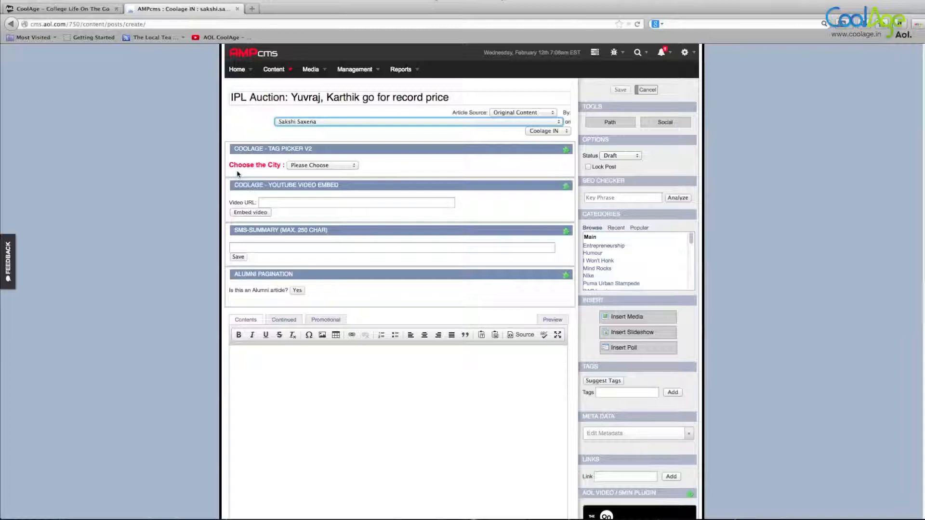
Step: Tag the post with city Bangalore, college Buzz @ Bangalore and the Lifestyle and Entertainment tag types
click(356, 166)
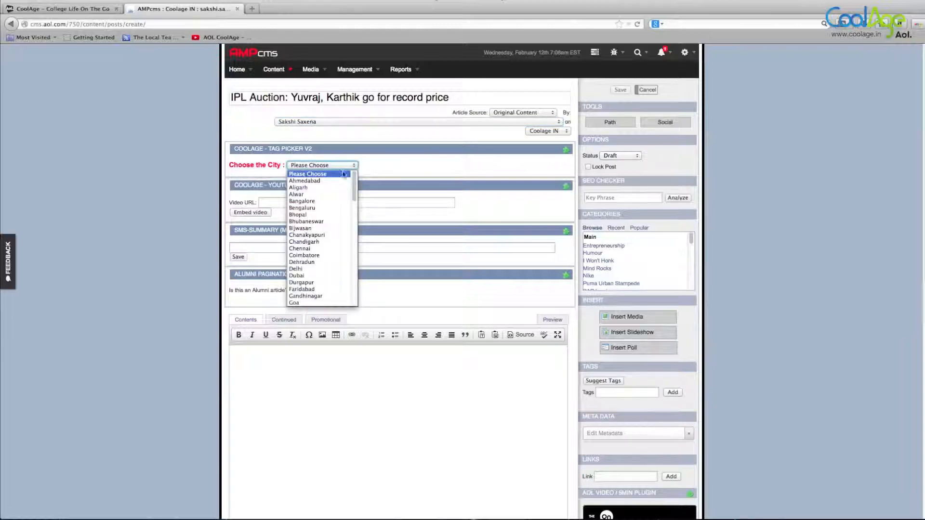
click(310, 201)
scroll(367, 190, down, 3)
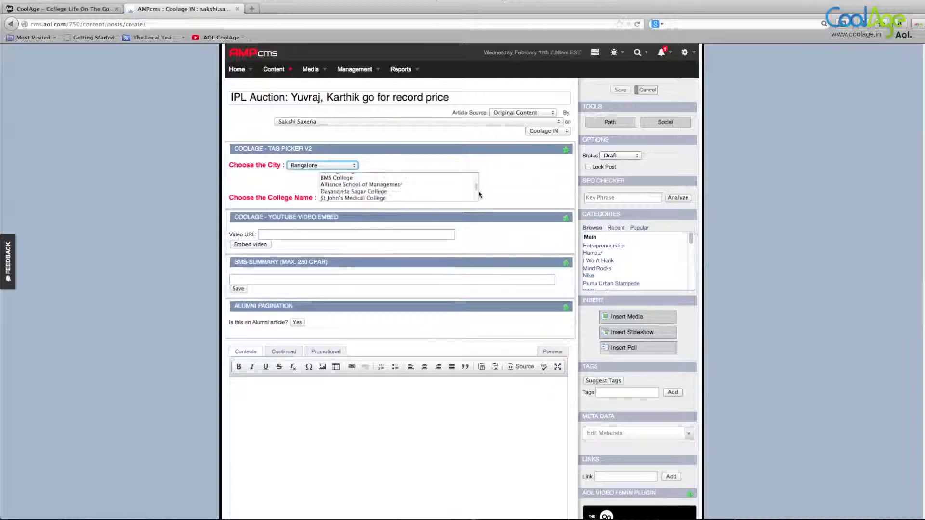
click(352, 185)
click(366, 211)
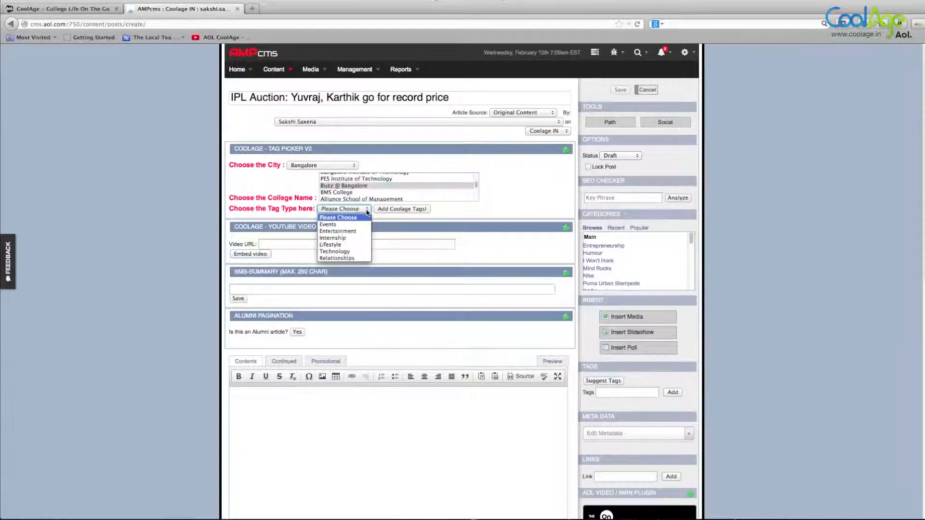
click(343, 245)
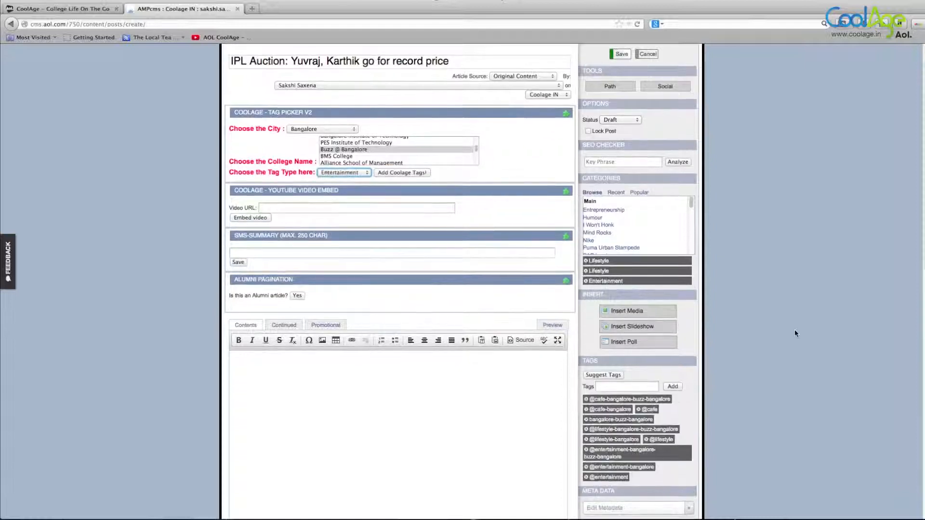
Step: Copy the article text below the headline in the TextEdit document into the post's contents editor
scroll(794, 329, down, 6)
click(254, 103)
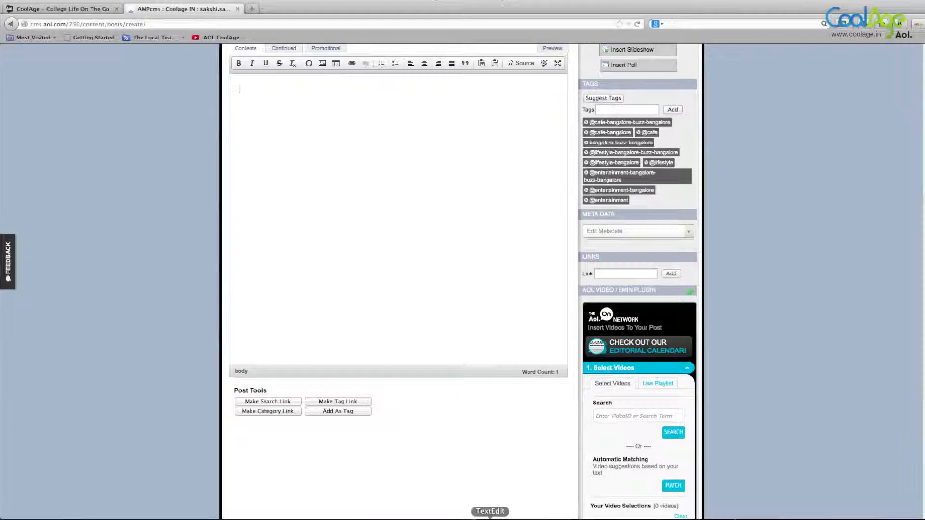
click(490, 518)
drag(323, 208, 531, 398)
click(255, 99)
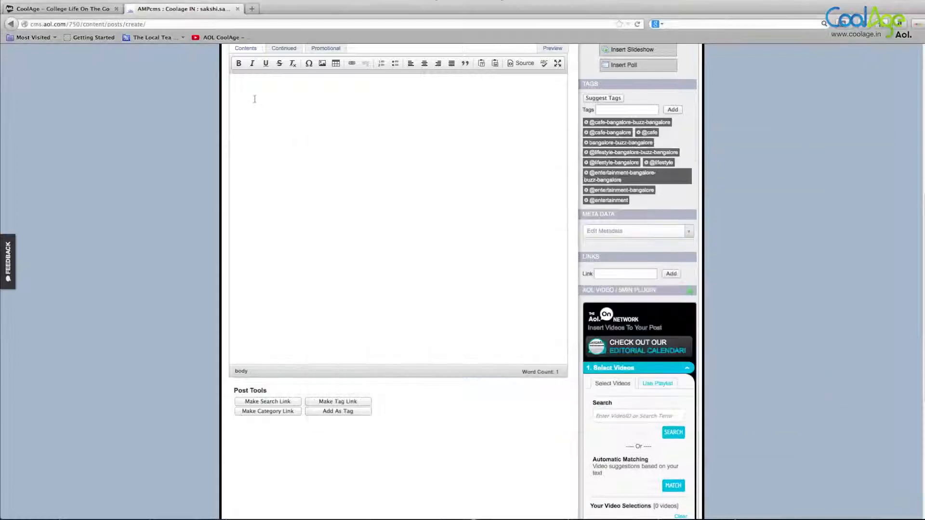
key(super+v)
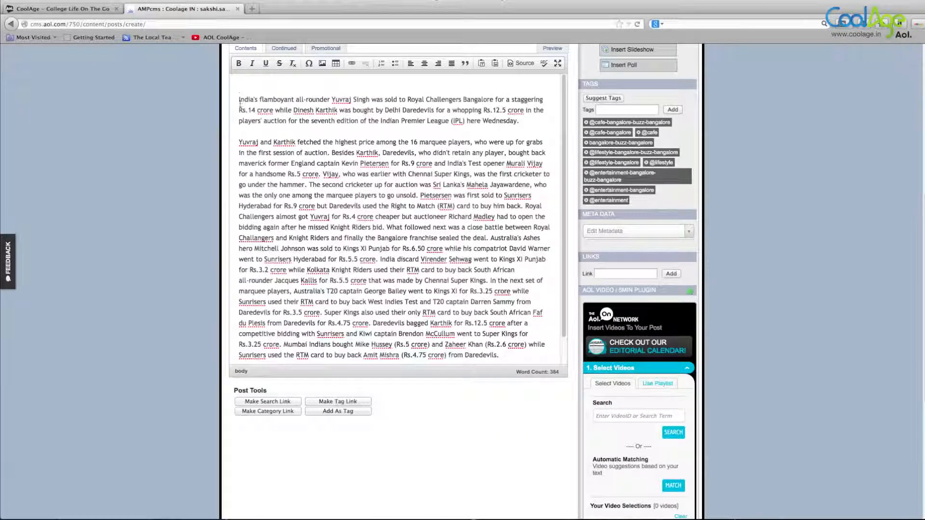
Step: Start a media upload for the post and select the IPL team-logos image file
scroll(239, 103, up, 3)
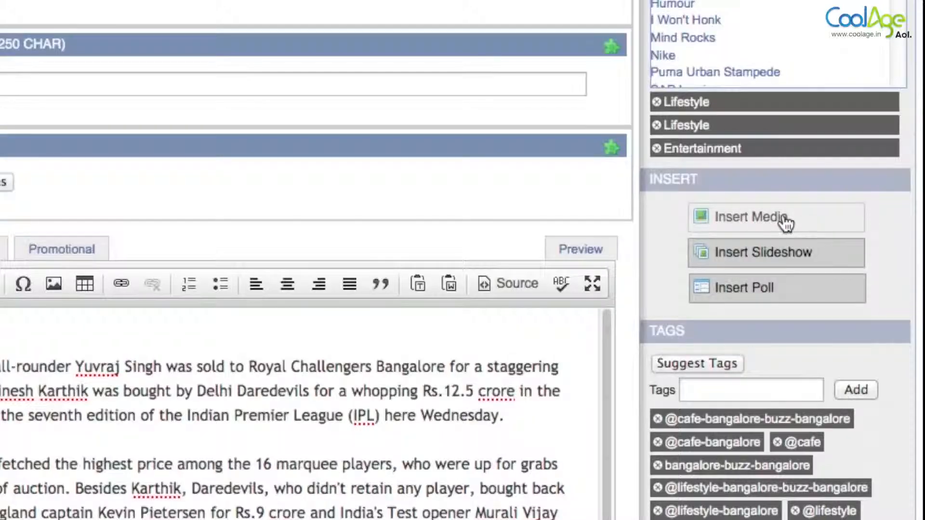
click(785, 223)
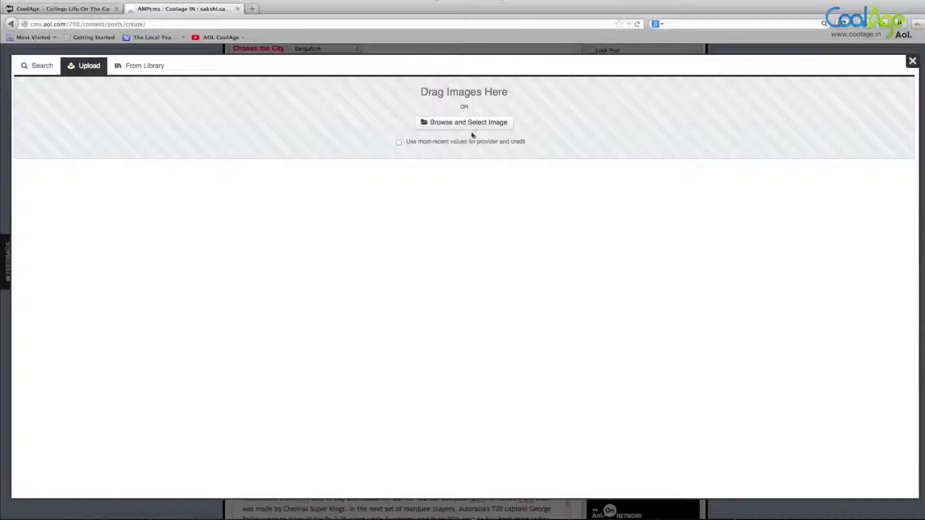
click(489, 124)
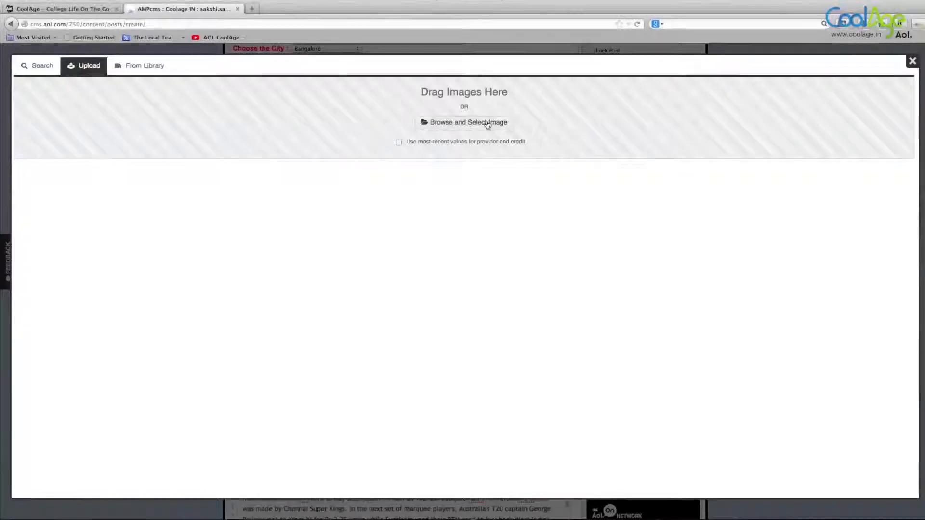
click(545, 122)
click(755, 439)
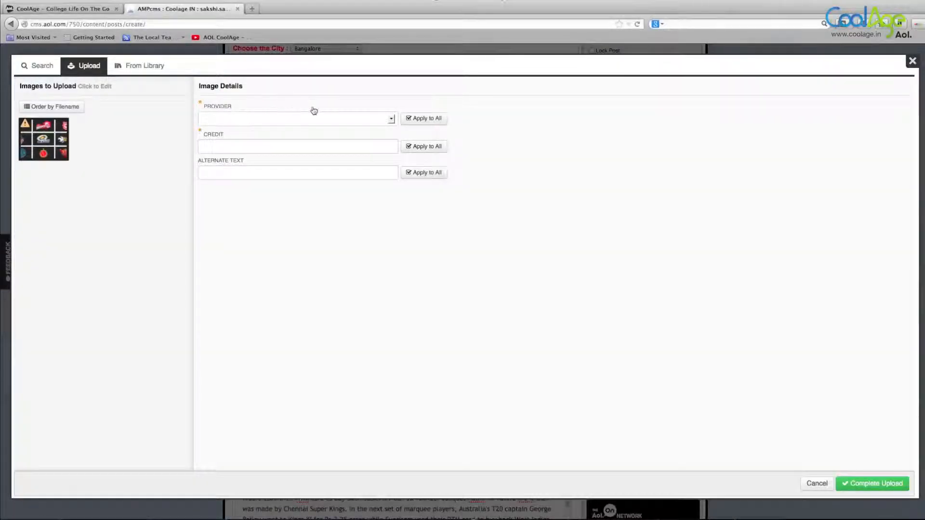
Step: Set the image's provider to Other, credit to iplt20 and alternate text to "ipl auction", and complete the upload
click(393, 123)
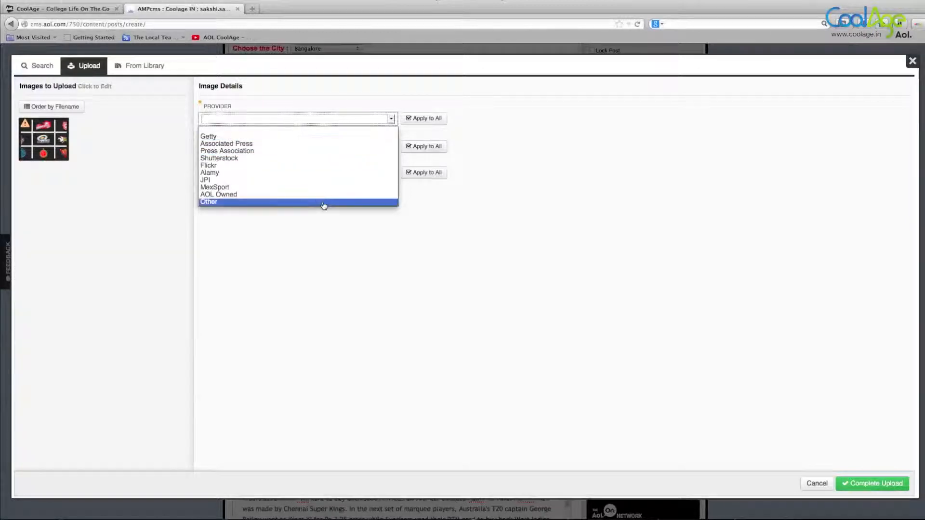
click(322, 202)
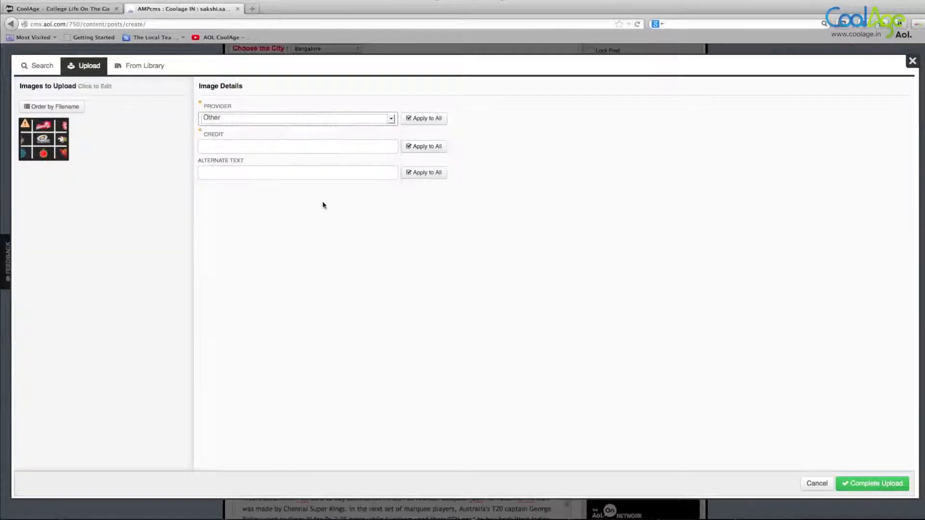
click(315, 147)
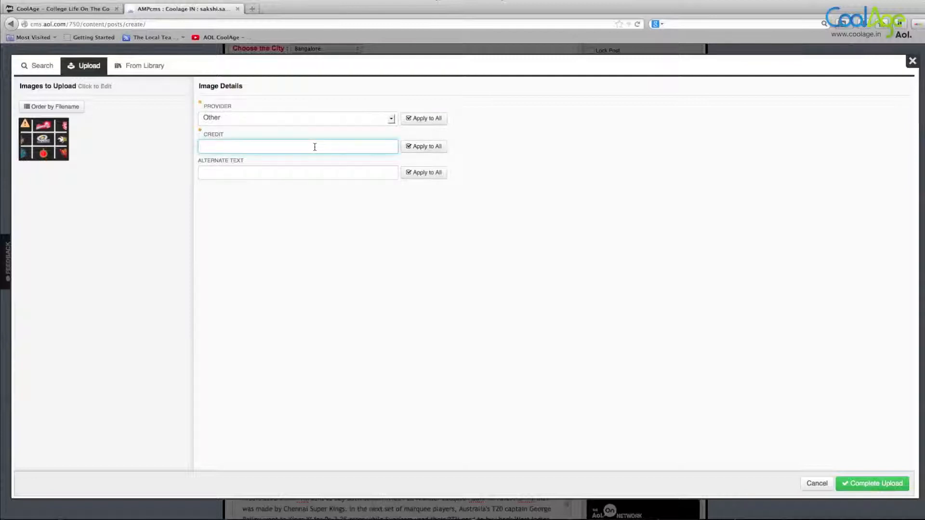
text(iplt20)
click(292, 175)
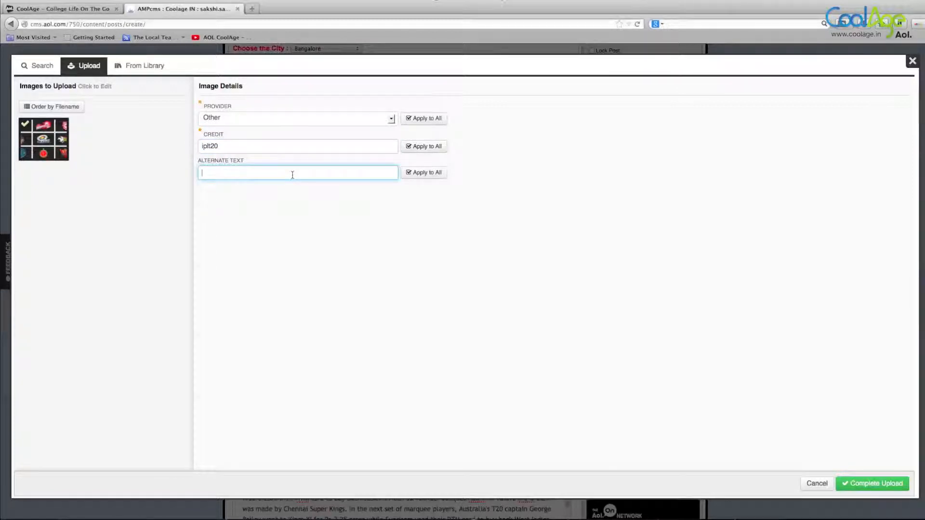
text(ipl auction)
click(885, 487)
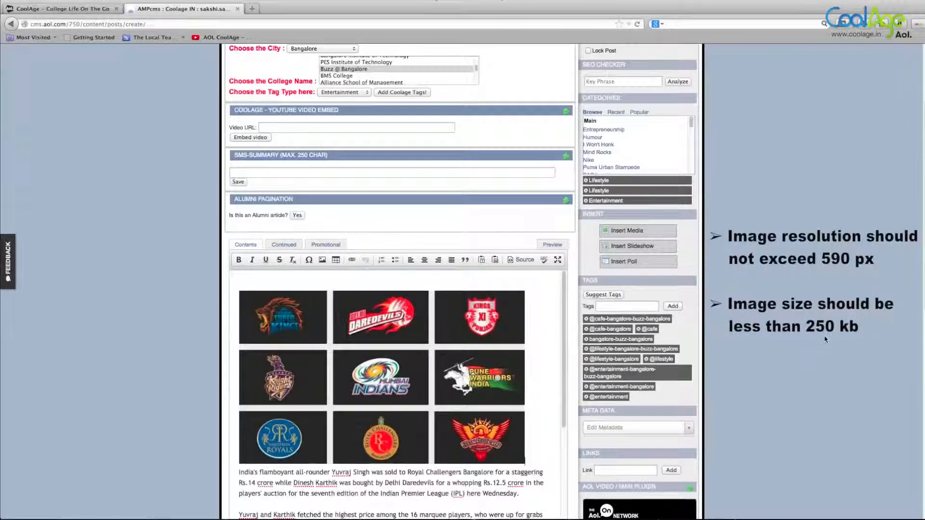
Step: Edit the width of the inserted team-logos image in its advanced image properties
scroll(824, 334, down, 3)
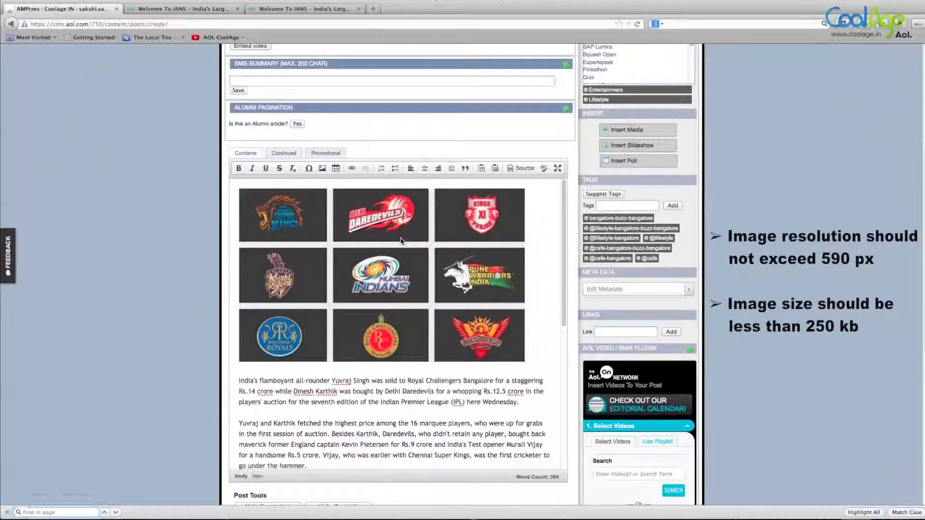
double_click(401, 238)
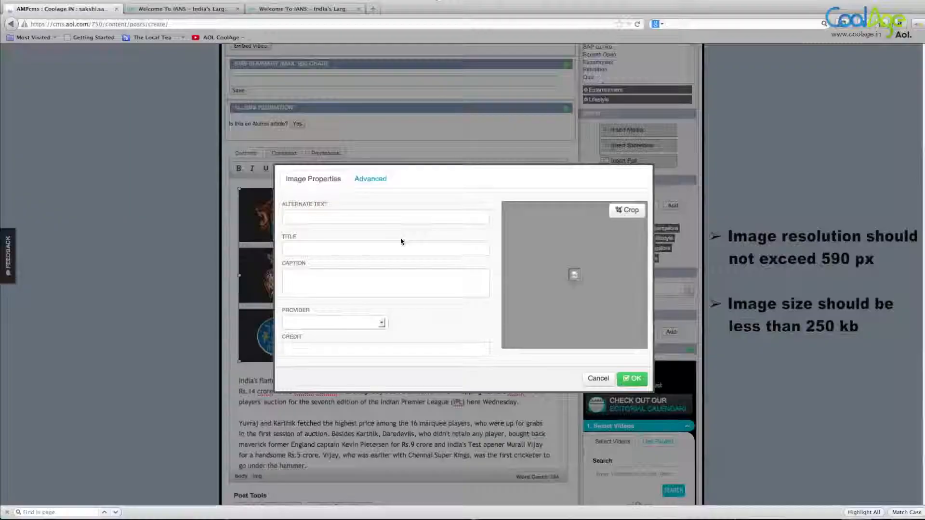
click(376, 186)
click(338, 292)
double_click(337, 292)
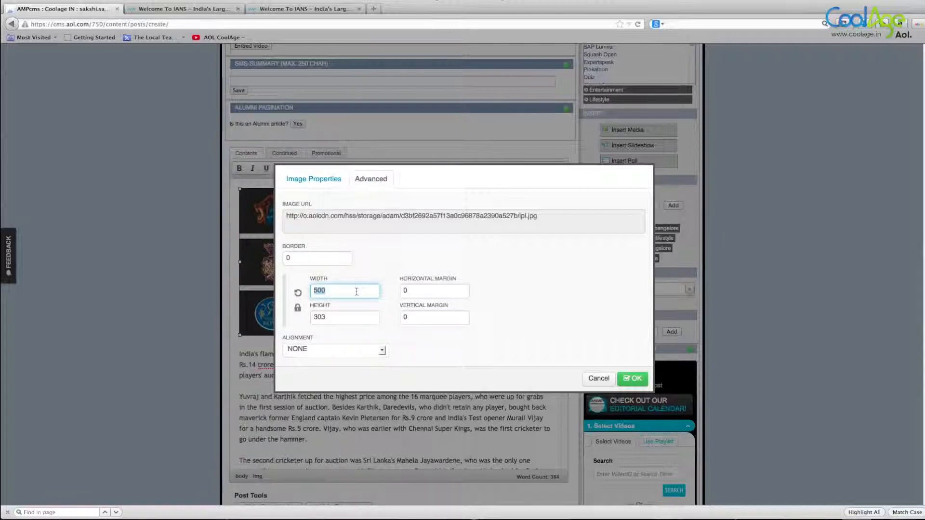
text(5)
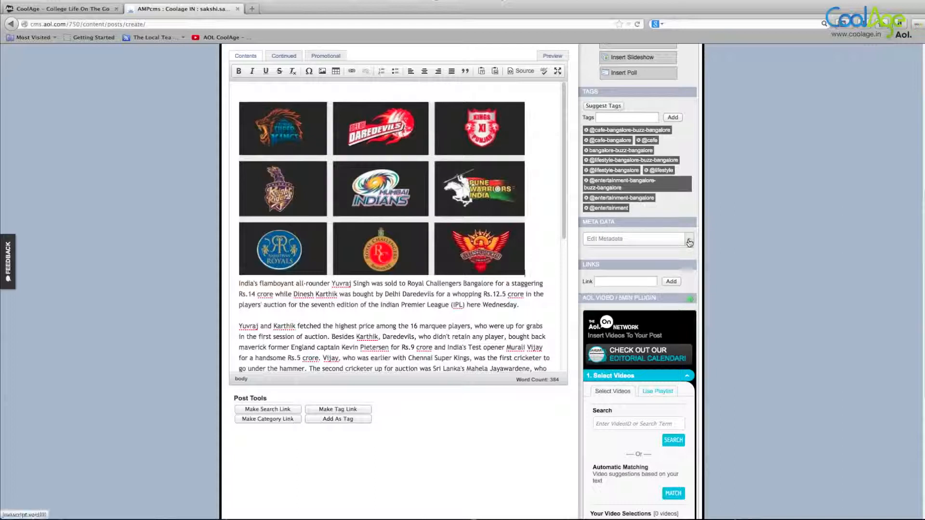
Step: Add an ImageCredit metadata revision reading "Image credit: iplt20.com" to the post
click(688, 240)
scroll(684, 289, down, 5)
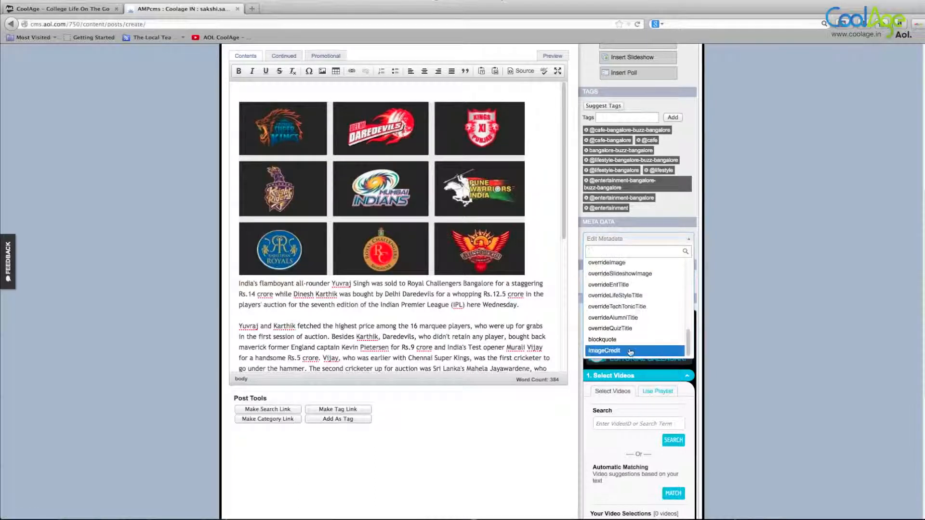
click(630, 352)
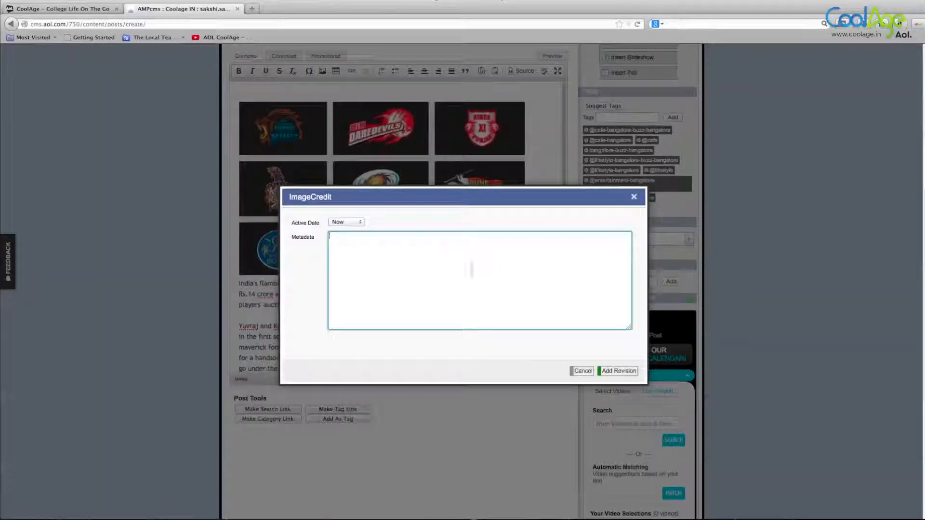
text(Image credit: iplt20.com)
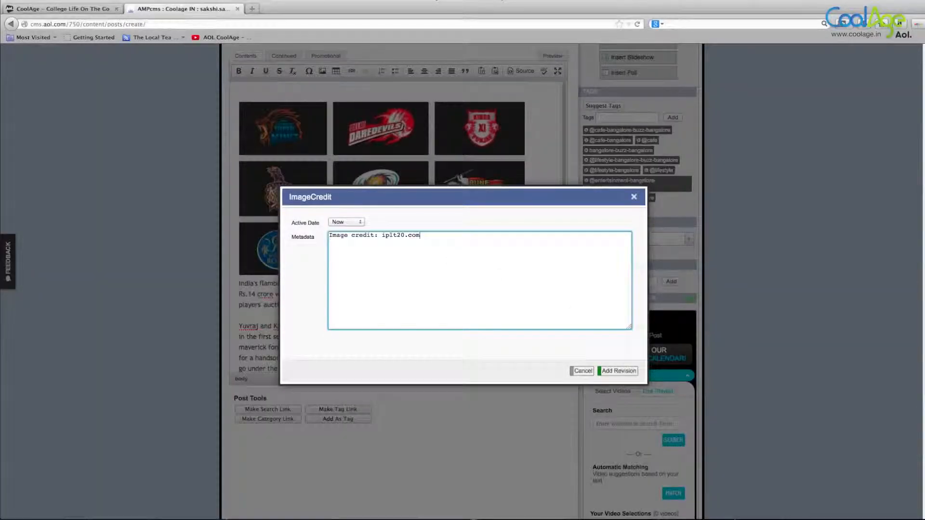
click(619, 371)
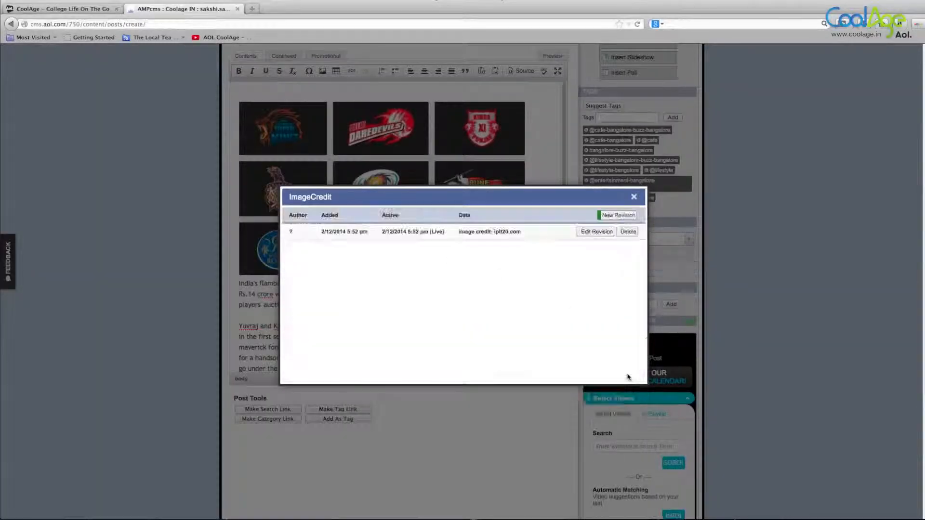
click(634, 197)
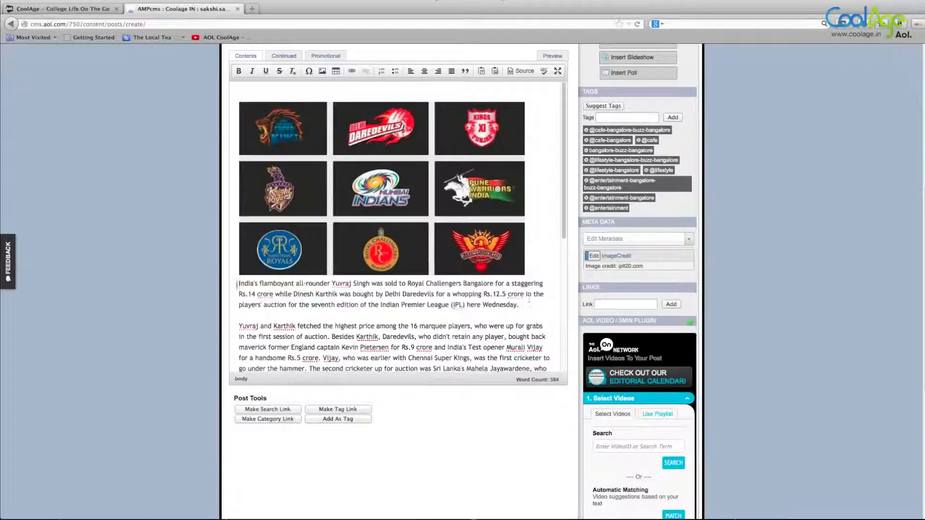
Step: Insert a line break between the team-logos image and the first paragraph of the article
key(Return)
scroll(560, 306, down, 2)
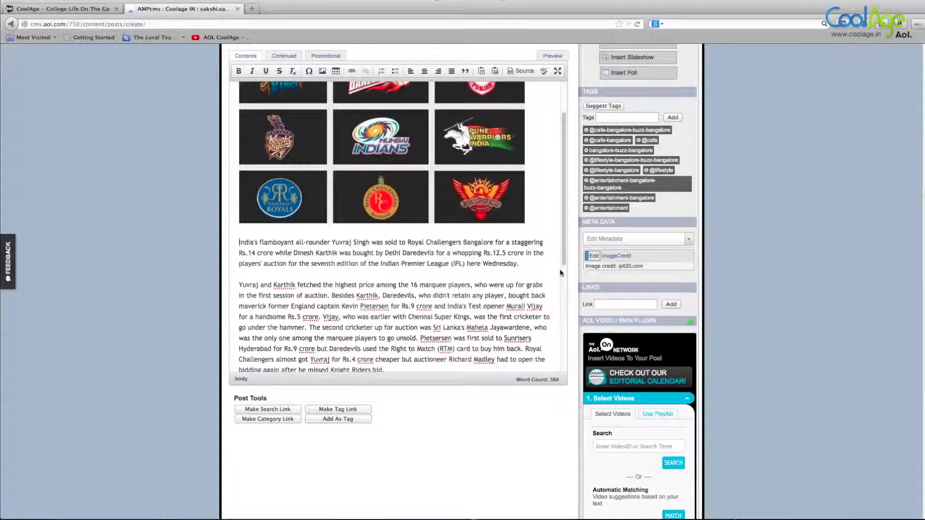
scroll(561, 279, down, 8)
scroll(506, 288, up, 1)
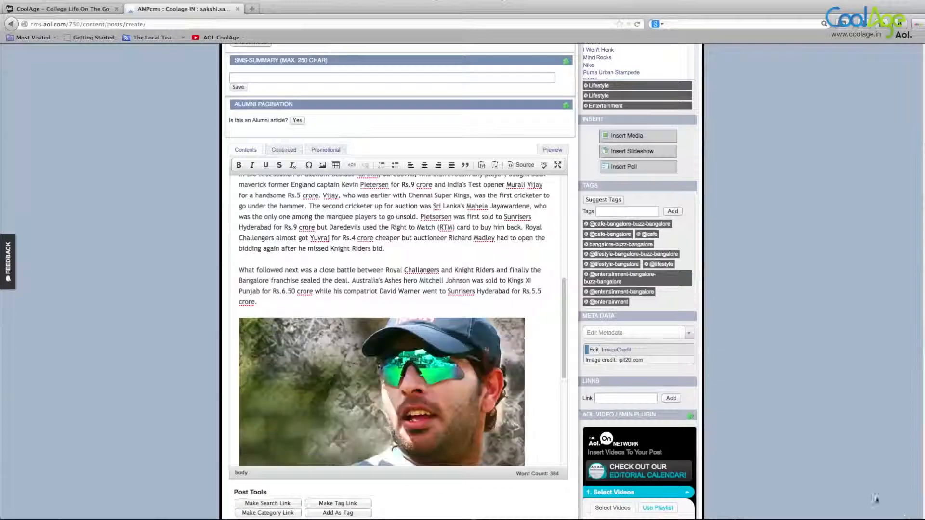
scroll(847, 432, down, 3)
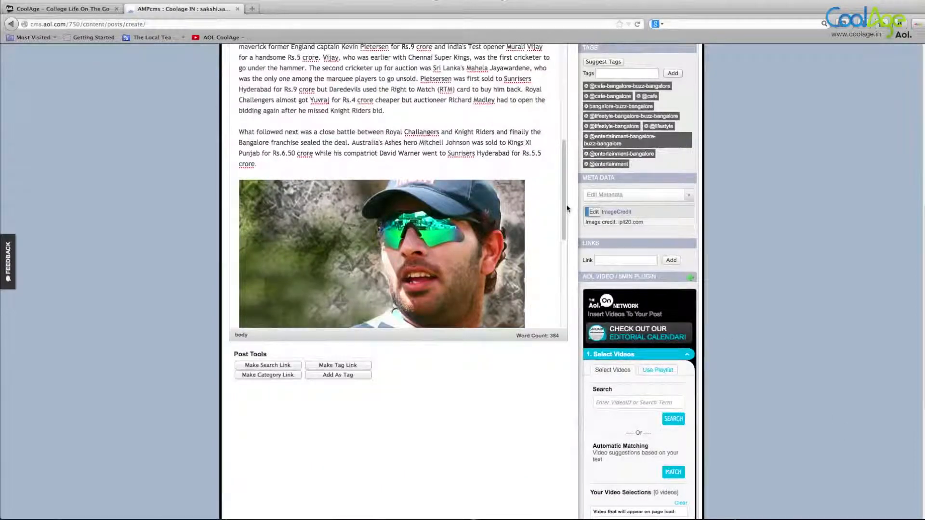
drag(570, 206, 566, 265)
scroll(543, 228, up, 10)
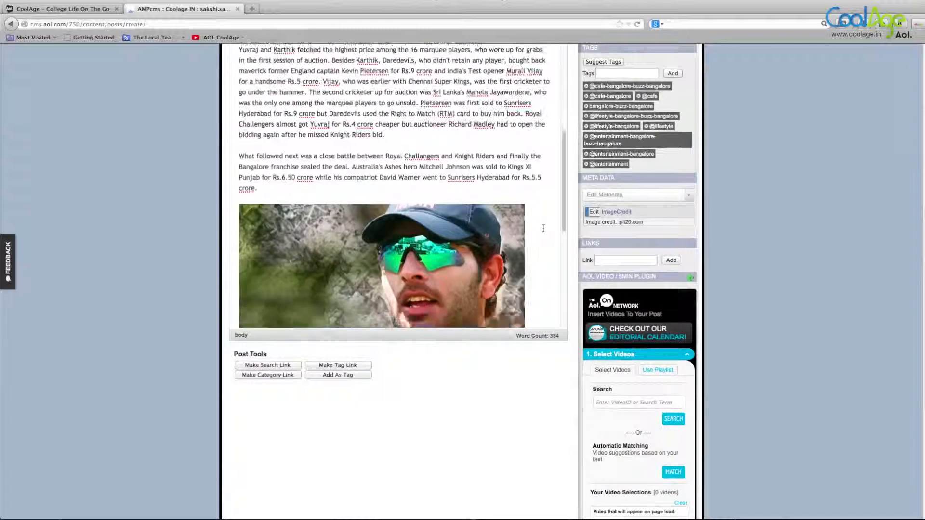
scroll(543, 229, down, 5)
scroll(543, 228, down, 5)
click(536, 205)
key(Return)
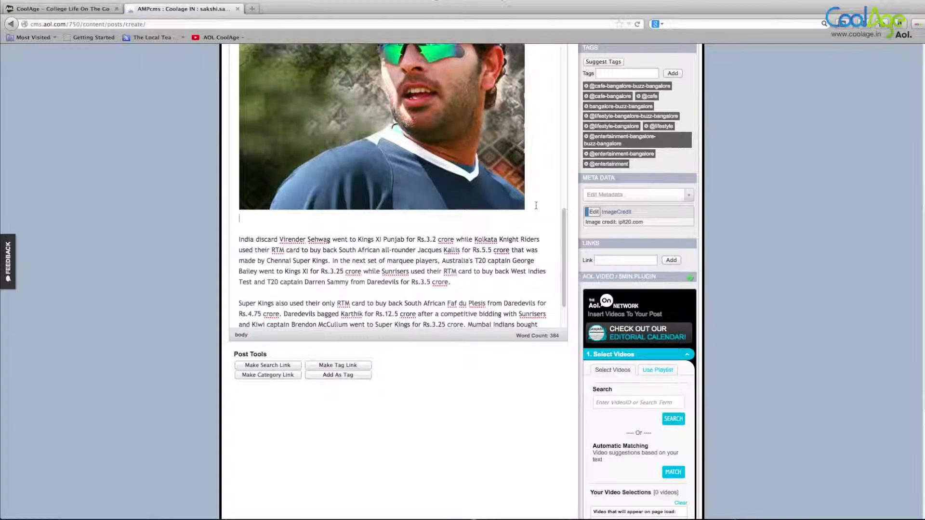
text(Image credit: www.desicomments.com)
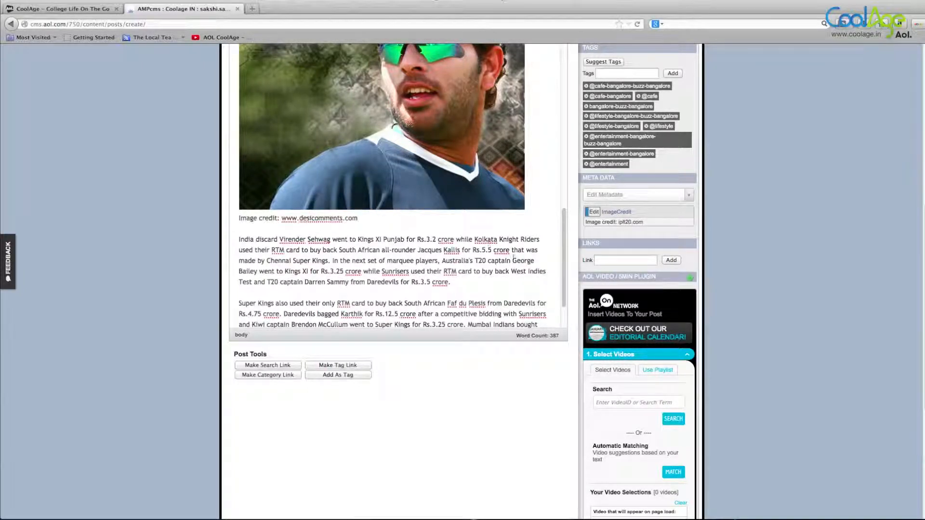
scroll(514, 258, down, 3)
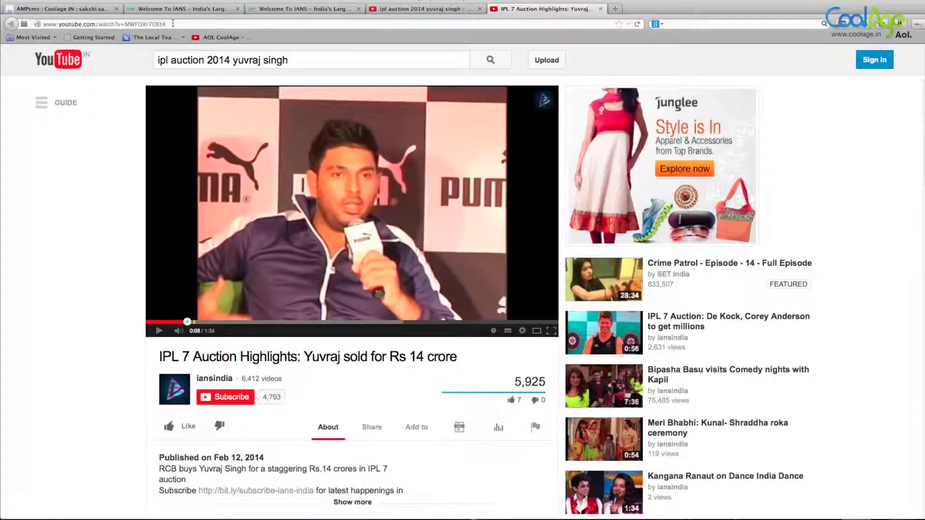
Step: Copy the address of the YouTube video "IPL 7 Auction Highlights: Yuvraj sold for Rs 14 crore" and embed the video in the AMPcms post
click(172, 23)
key(super+c)
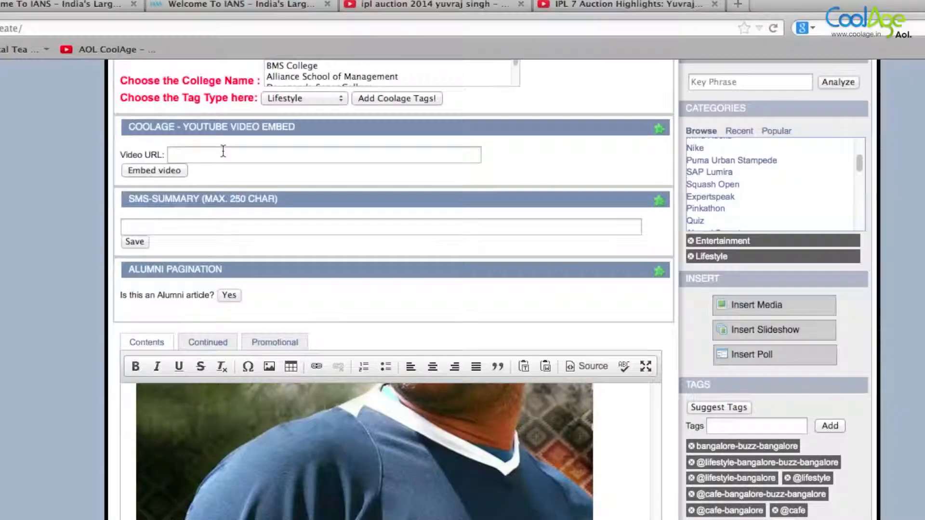
click(223, 152)
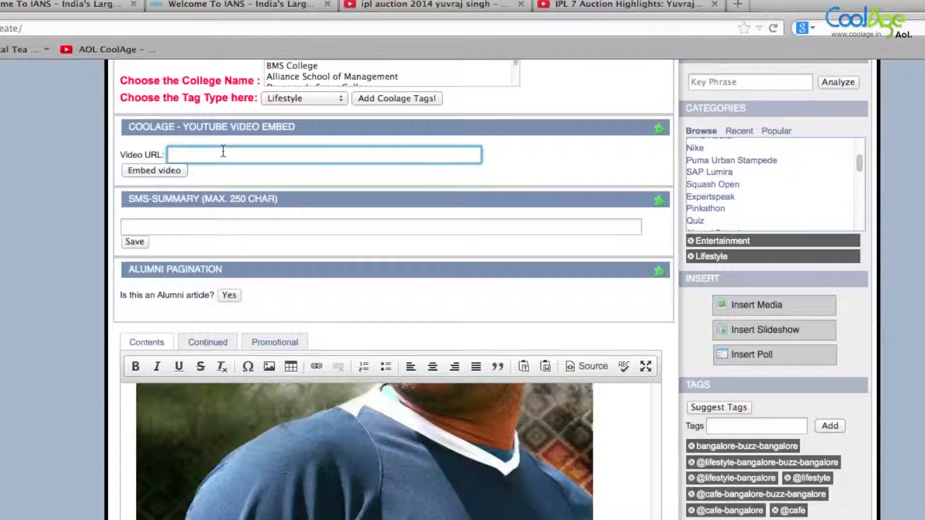
key(super+v)
click(169, 172)
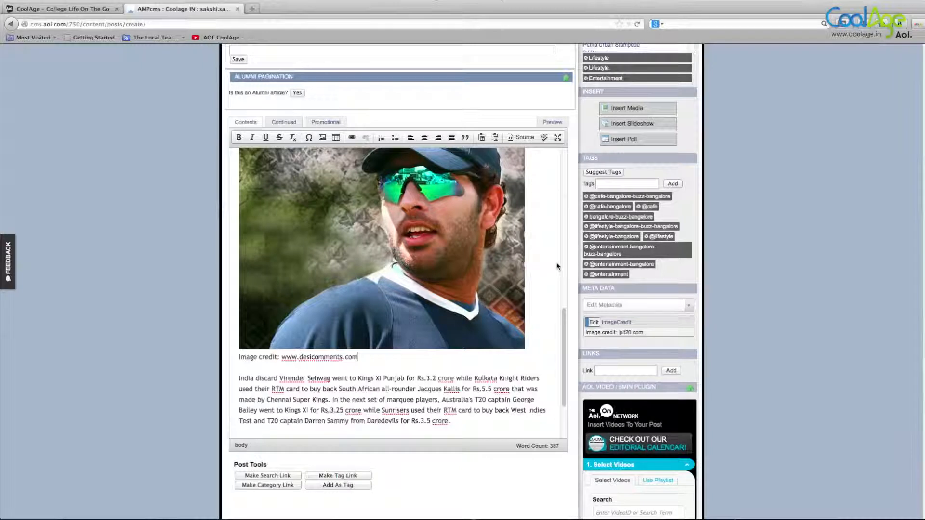
Step: Add "Yuvraj Singh", copied from the article's first paragraph, as a tag on the post
scroll(557, 266, up, 10)
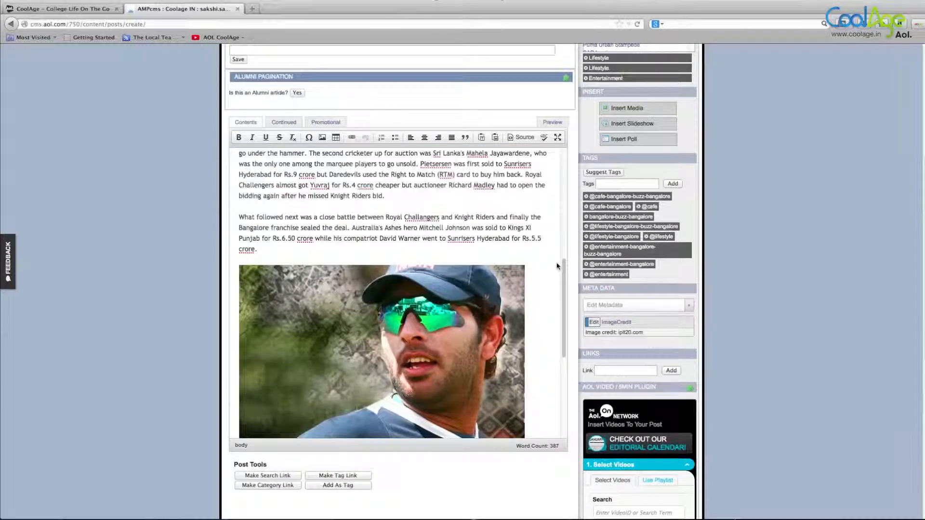
scroll(557, 263, up, 4)
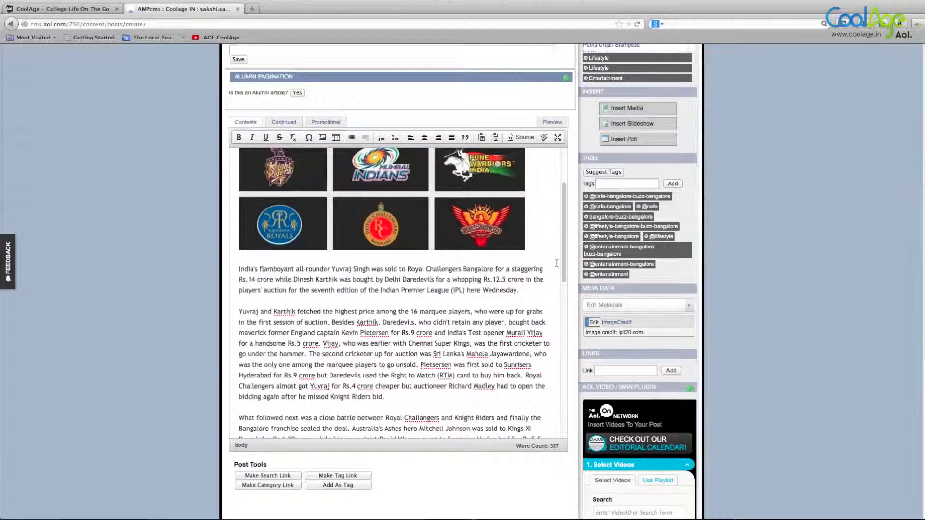
scroll(557, 263, down, 2)
scroll(556, 264, down, 2)
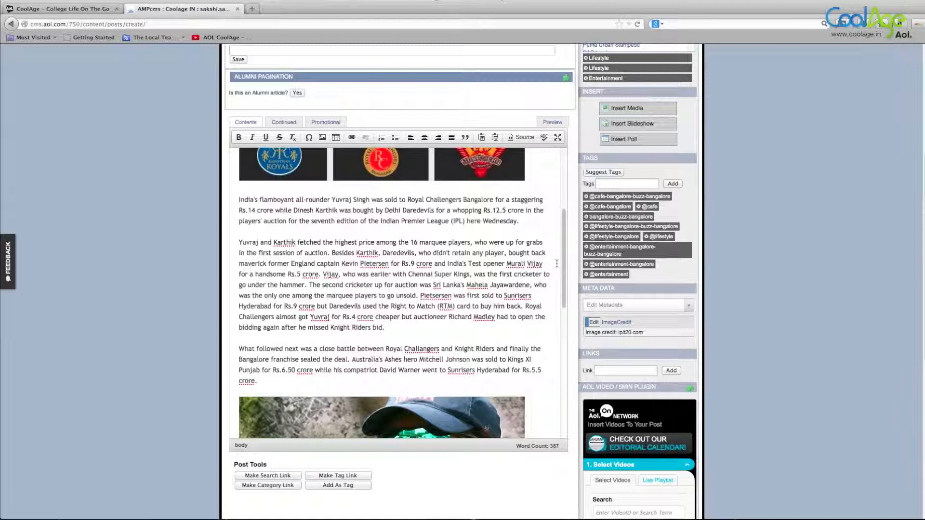
drag(332, 200, 371, 200)
key(ctrl+c)
click(626, 184)
key(ctrl+v)
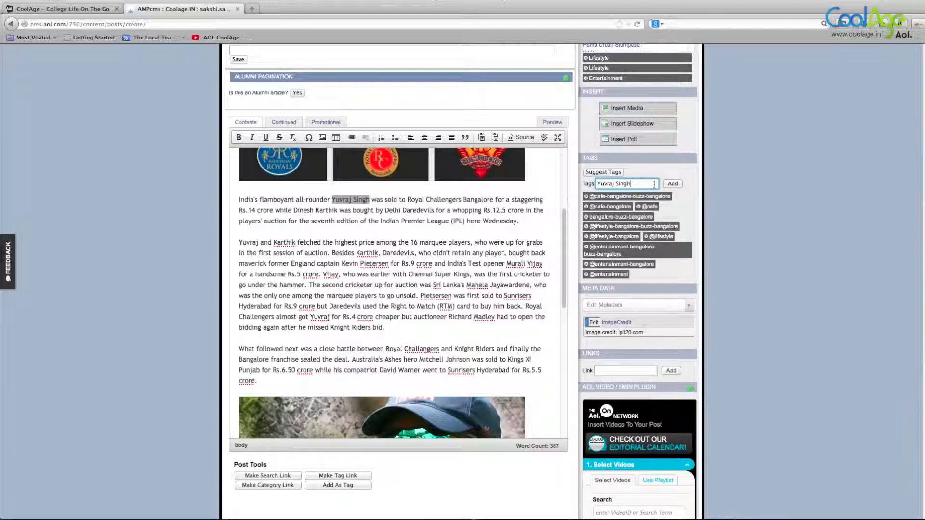
click(673, 184)
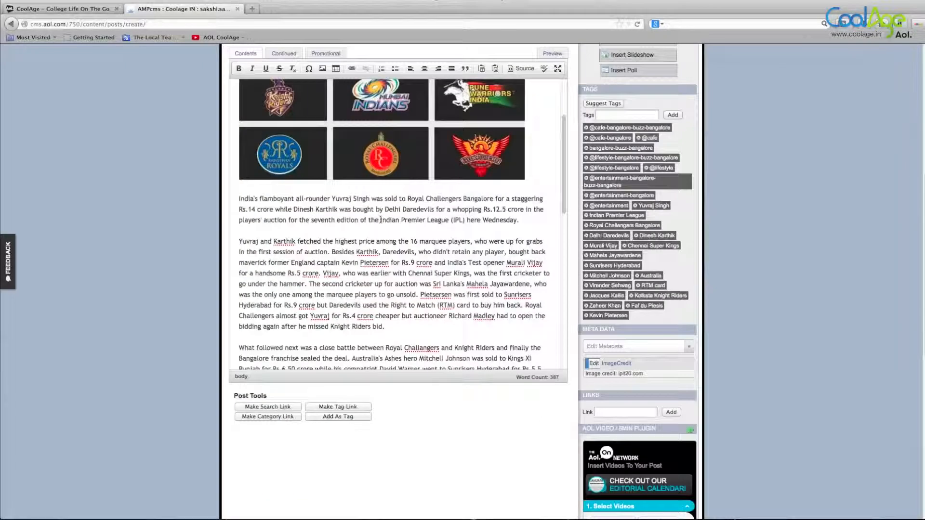
Step: Select and copy "Indian Premier League" in the article's first paragraph and search the CoolAge site for it
drag(381, 220, 452, 221)
key(super+c)
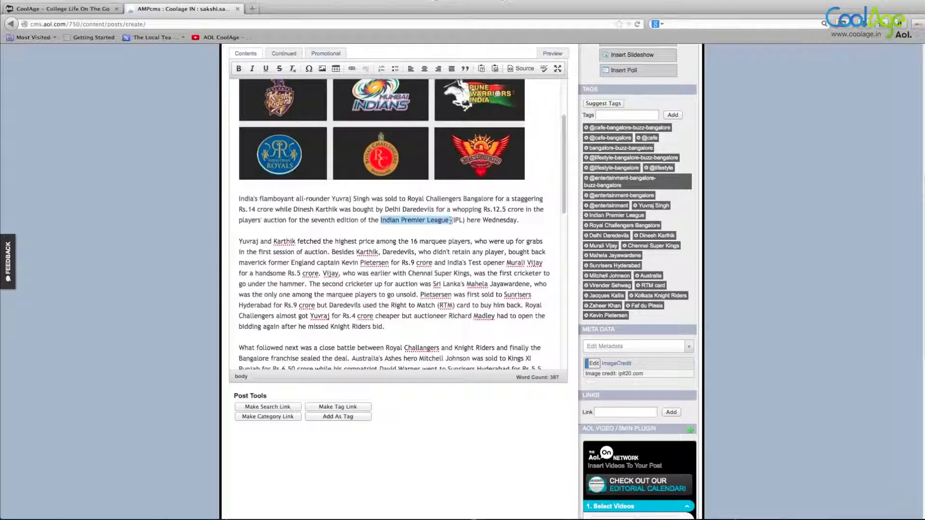
click(77, 9)
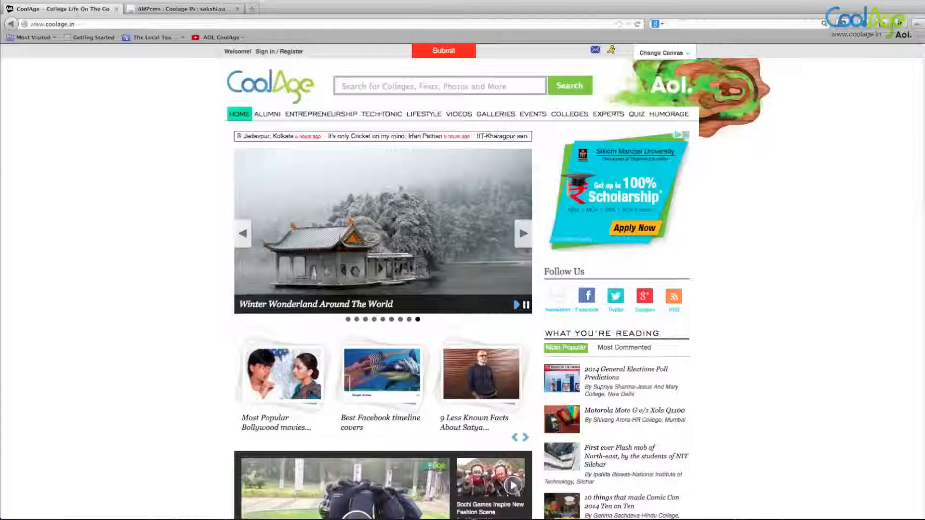
click(364, 85)
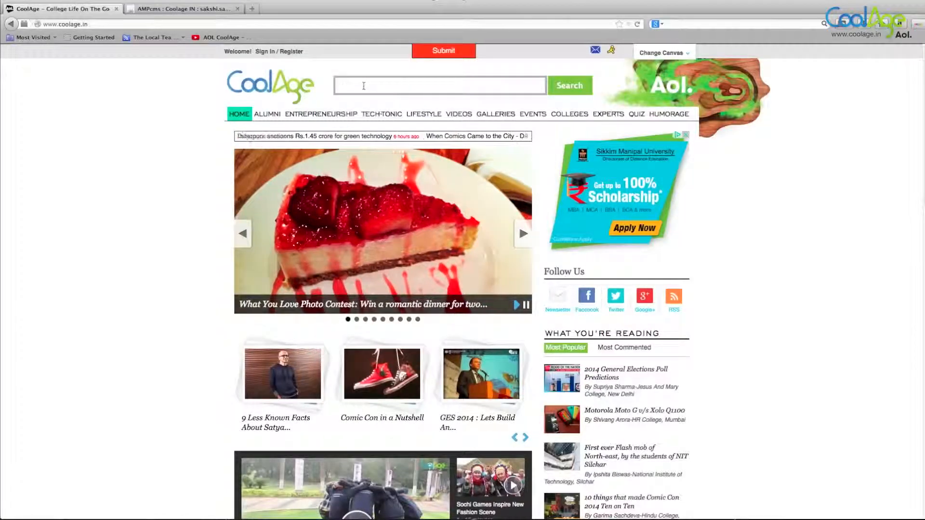
key(super+v)
key(Return)
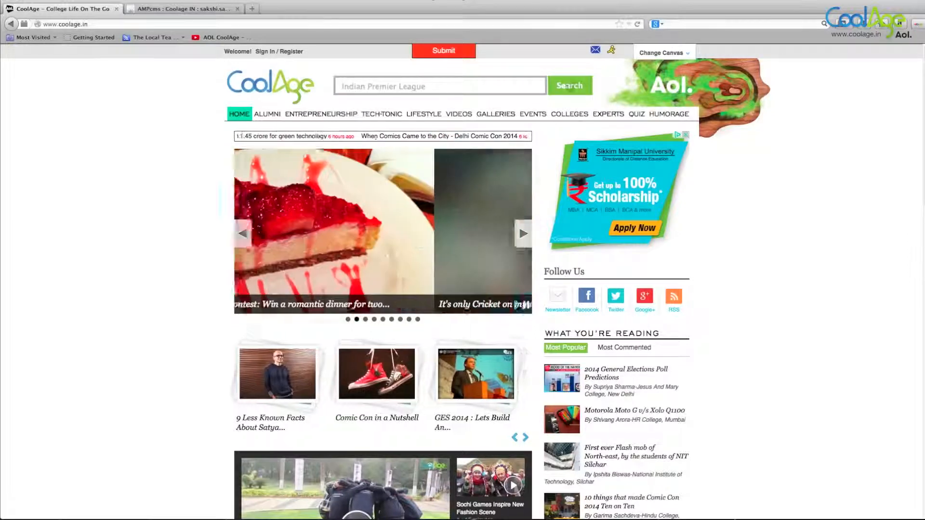
scroll(440, 273, down, 3)
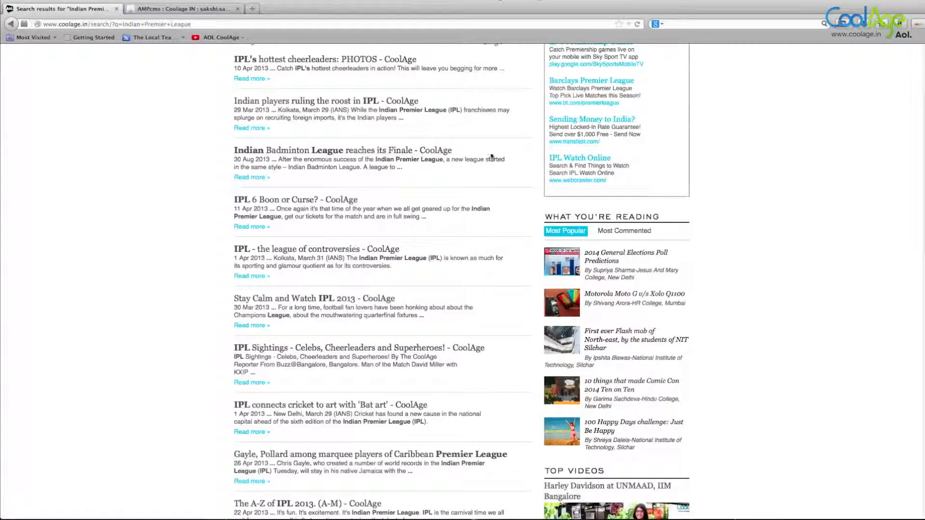
Step: Open the search result "IPL 6 Boon or Curse?" in a new tab and copy its web address
right_click(318, 203)
click(340, 209)
click(173, 9)
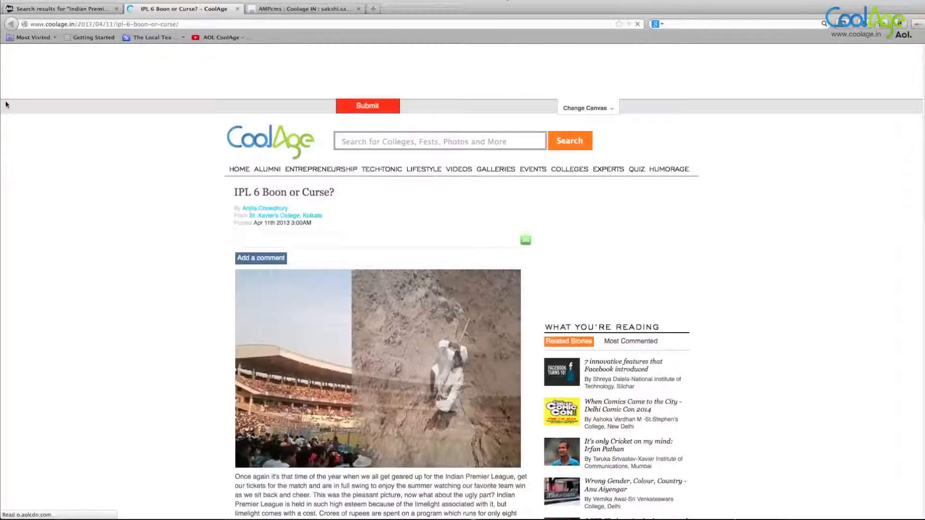
click(149, 24)
key(ctrl+c)
click(303, 9)
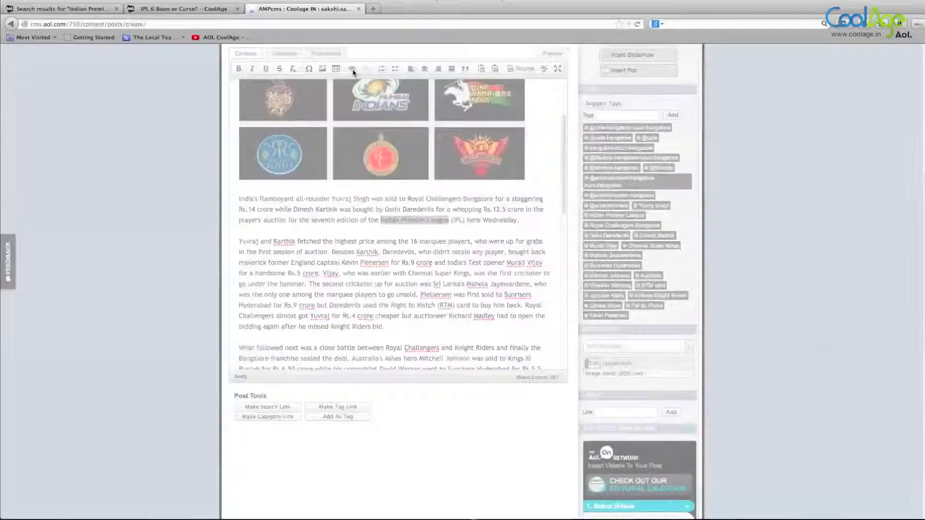
click(320, 81)
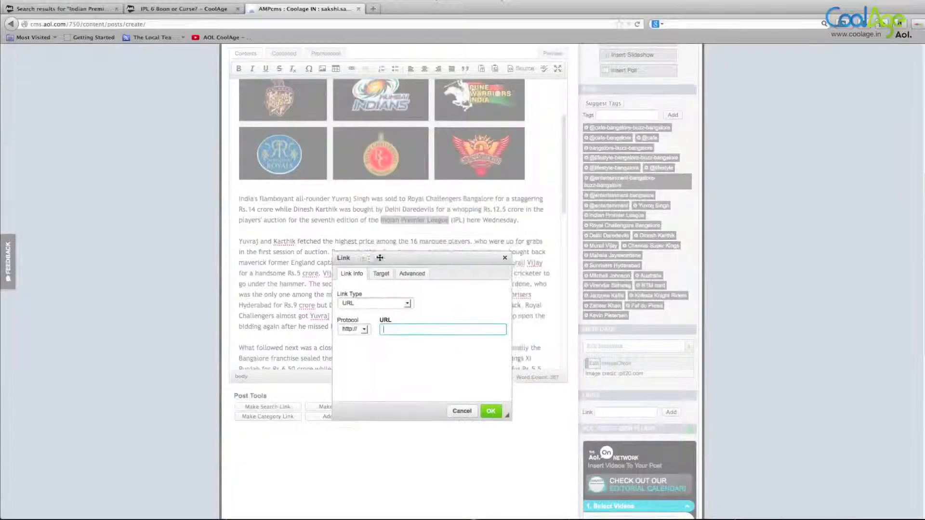
key(ctrl+v)
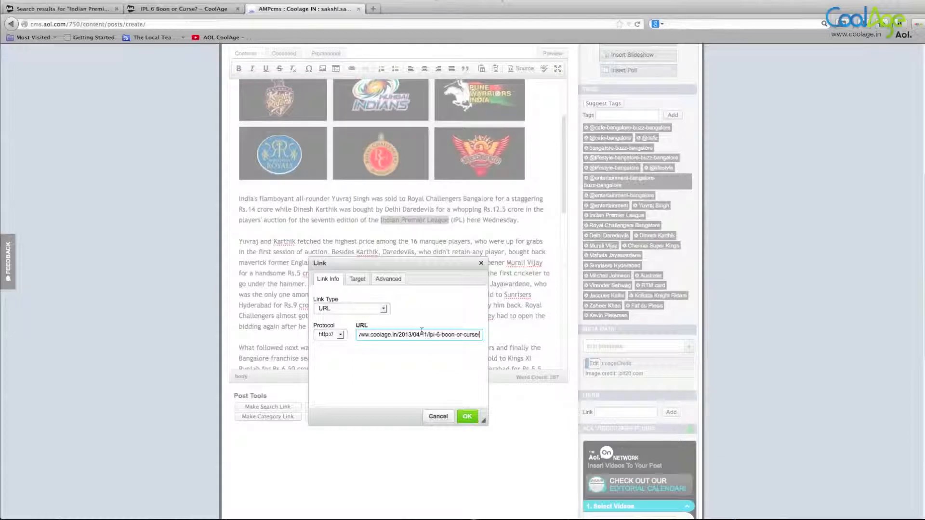
click(357, 279)
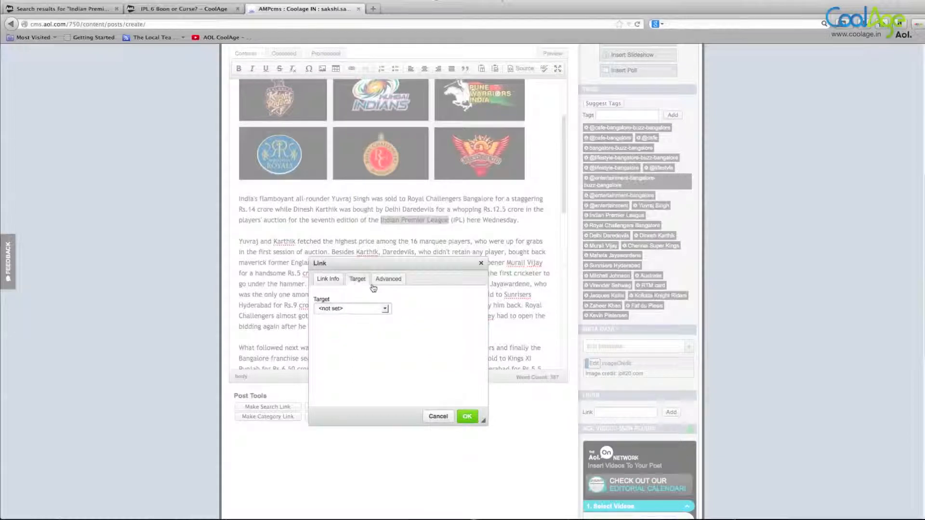
click(384, 309)
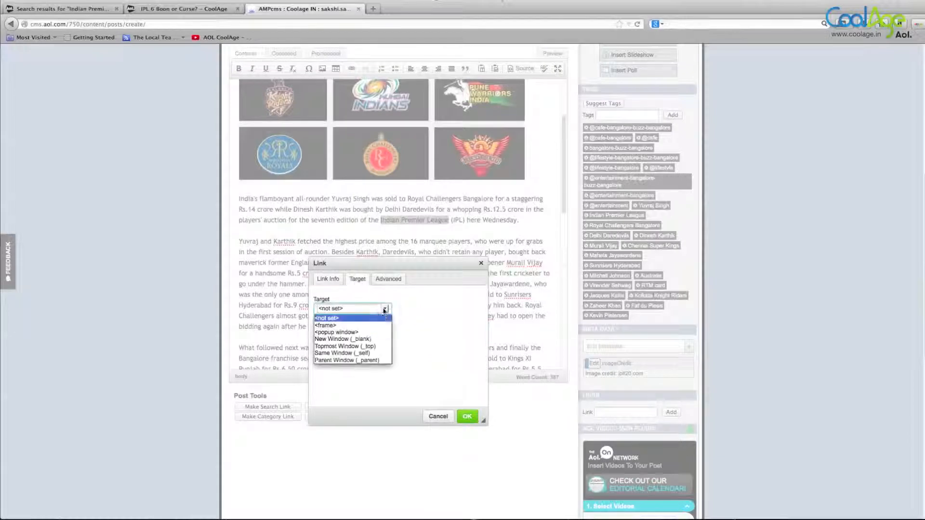
click(372, 343)
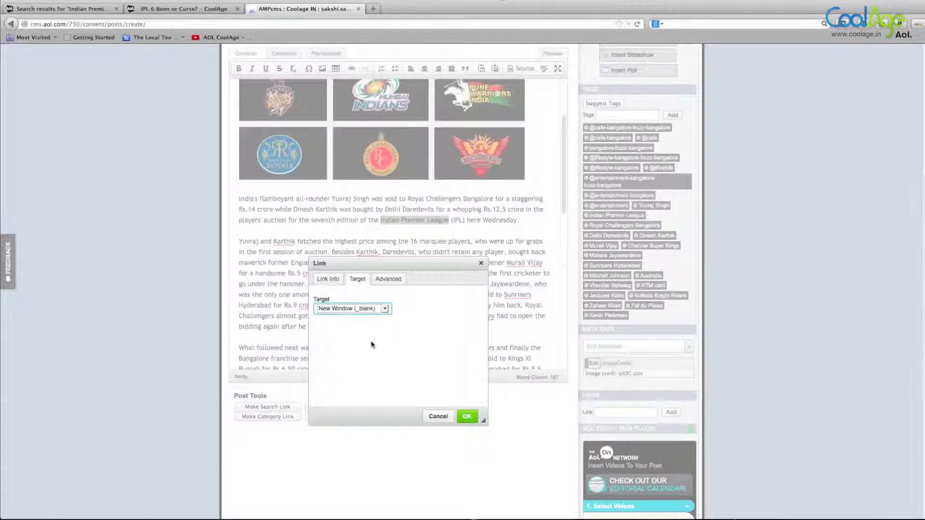
click(472, 419)
click(455, 265)
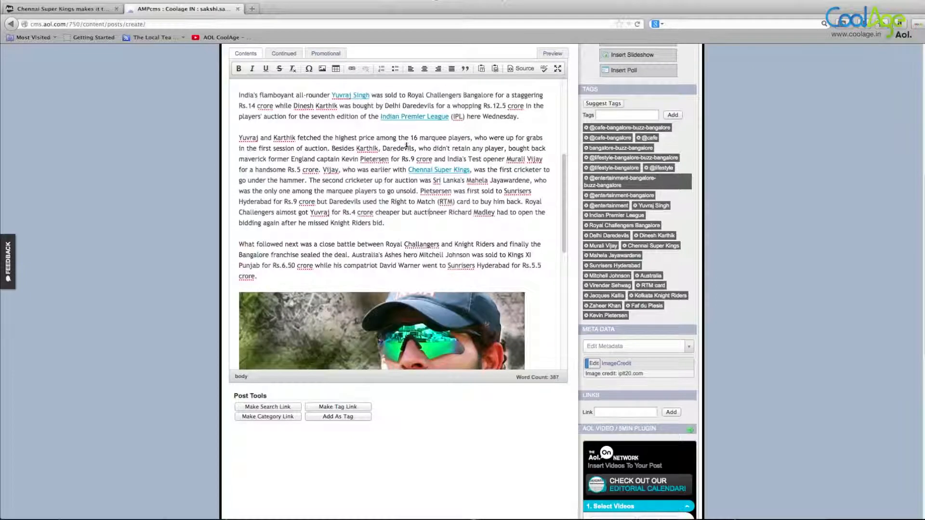
Step: Look over the article's links, view the status choices, and save the post as Draft
scroll(327, 182, up, 3)
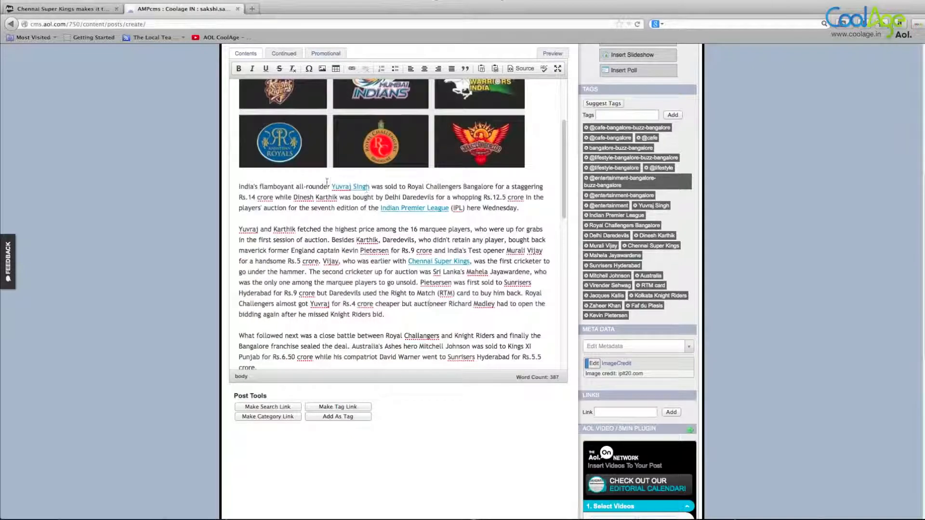
scroll(519, 261, down, 8)
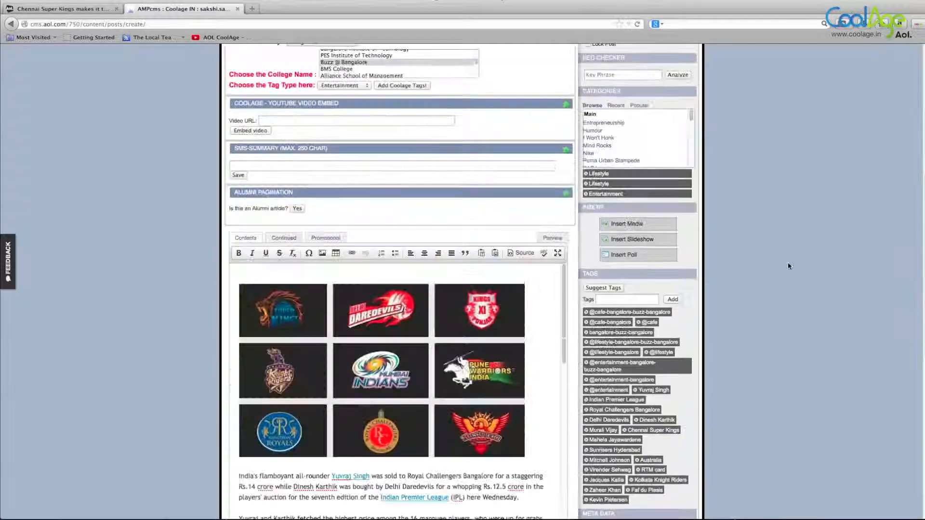
scroll(789, 266, up, 3)
scroll(788, 266, up, 2)
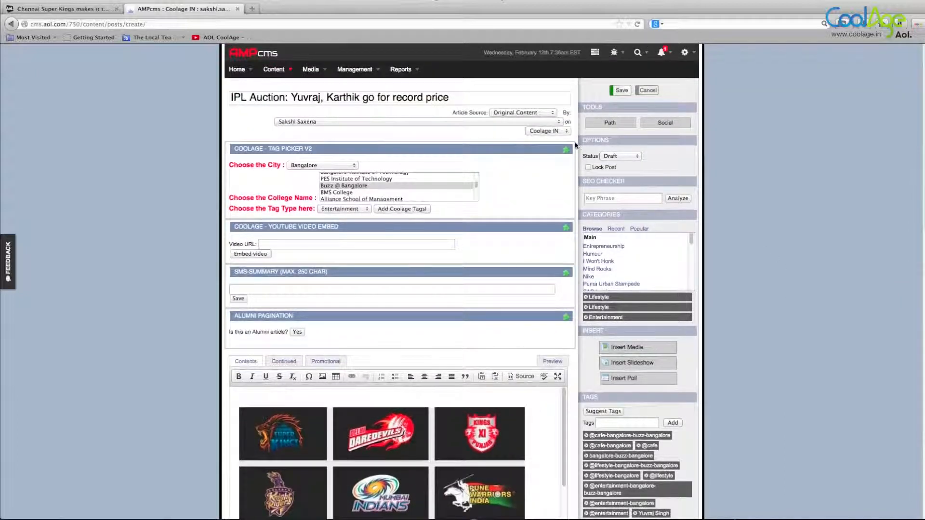
click(635, 156)
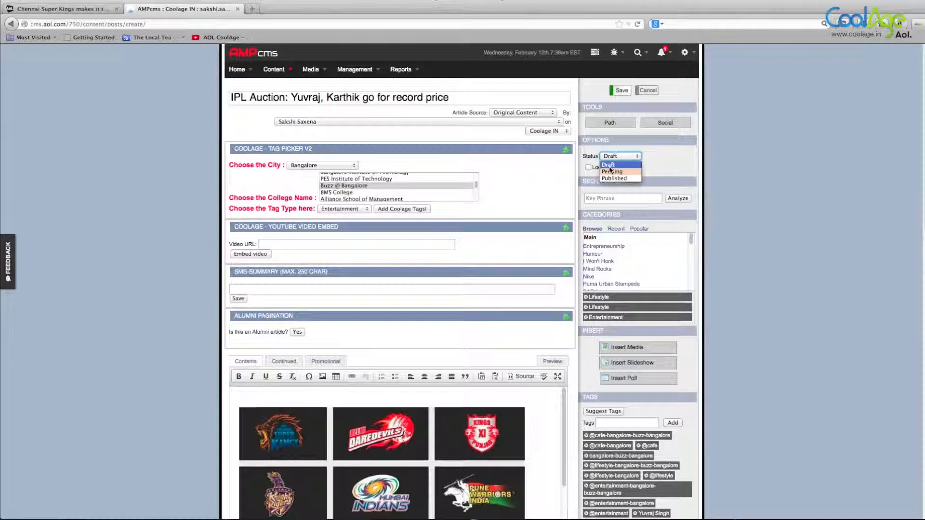
click(626, 111)
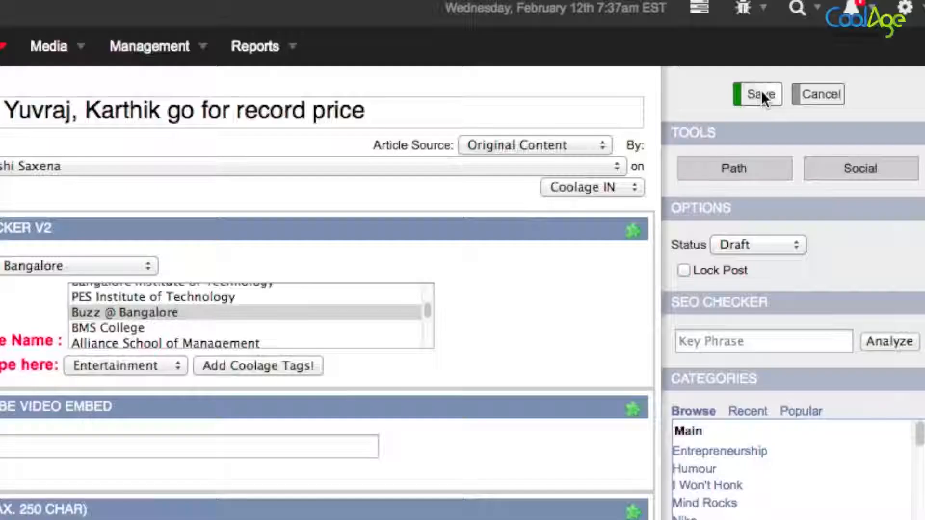
click(622, 91)
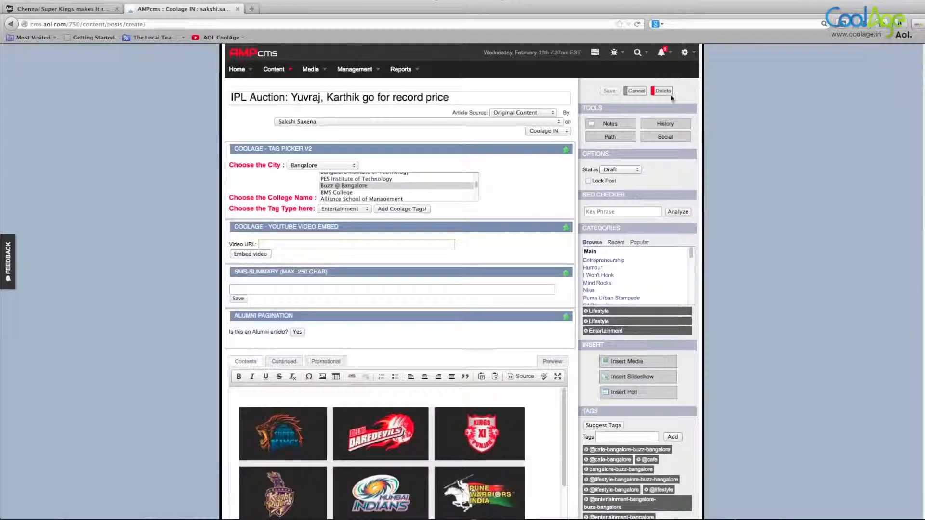
Step: Filter the posts list to drafts only, open "IPL Auction: Yuvraj, Karthik go for record price" for editing, and review it
mouse_move(263, 69)
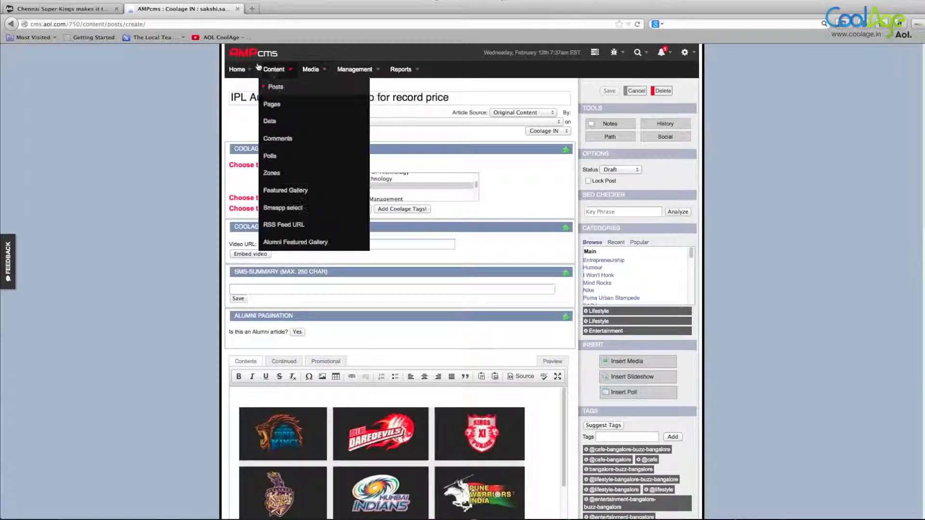
click(284, 92)
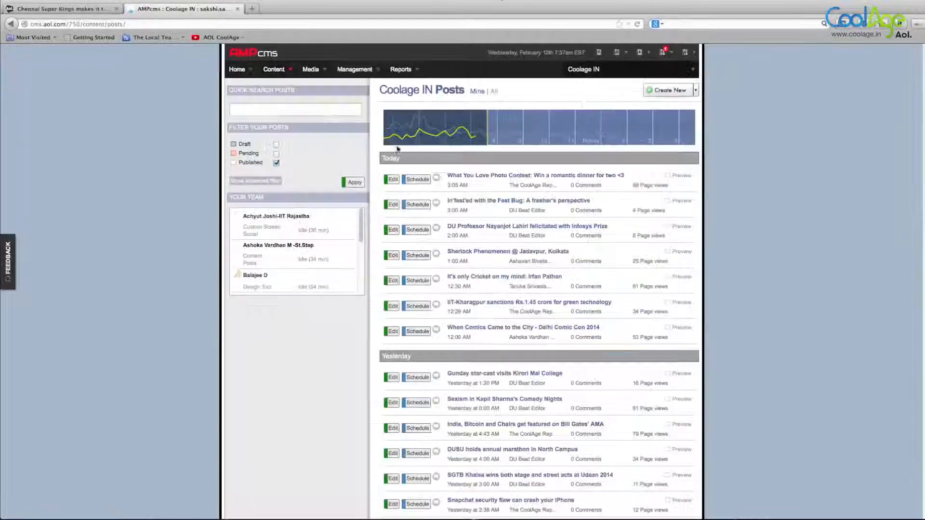
click(277, 144)
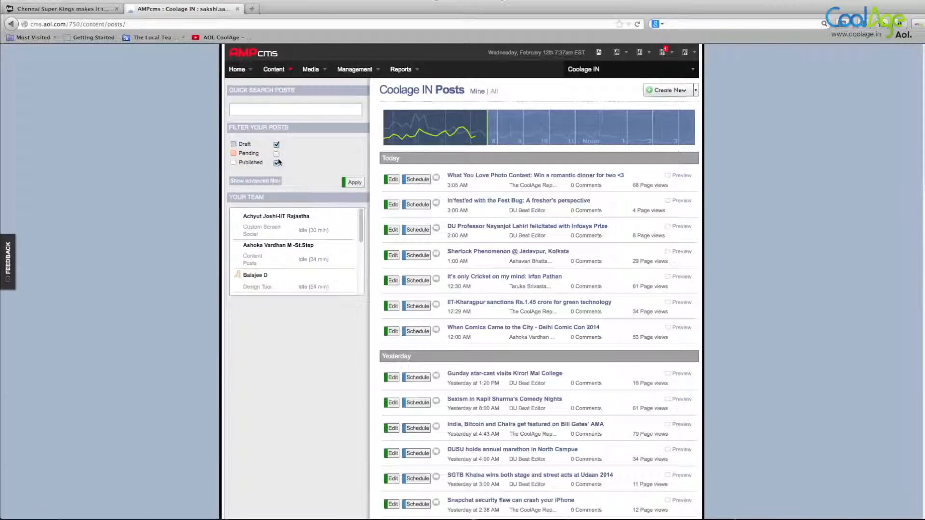
click(353, 182)
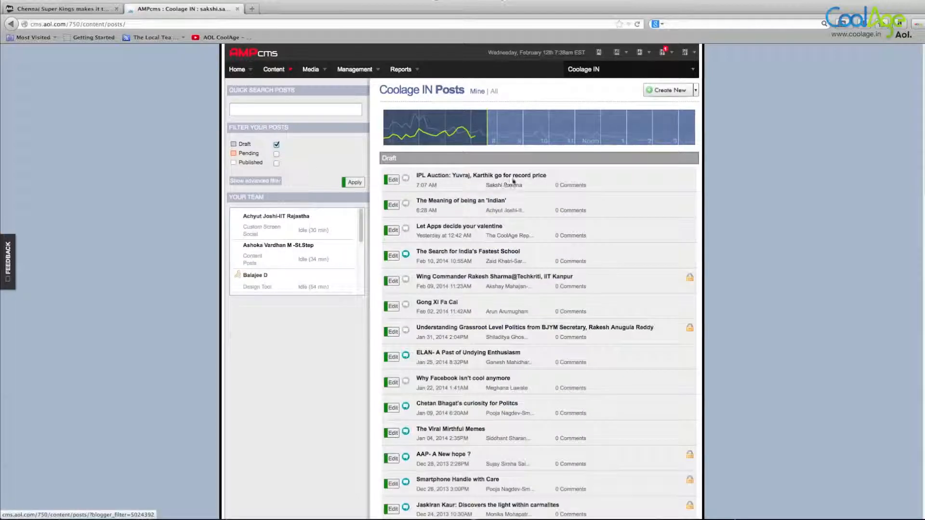
click(392, 181)
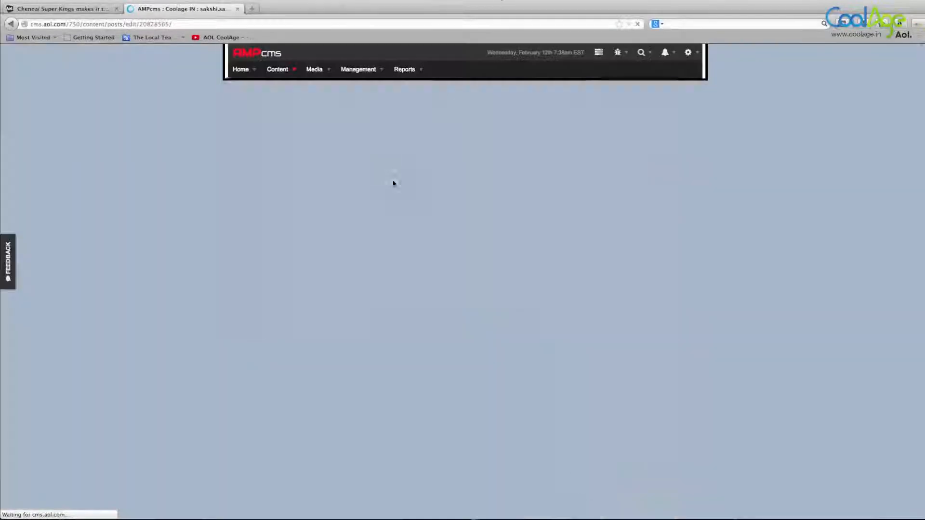
scroll(649, 249, down, 5)
scroll(545, 306, down, 8)
scroll(545, 301, down, 5)
scroll(591, 204, up, 5)
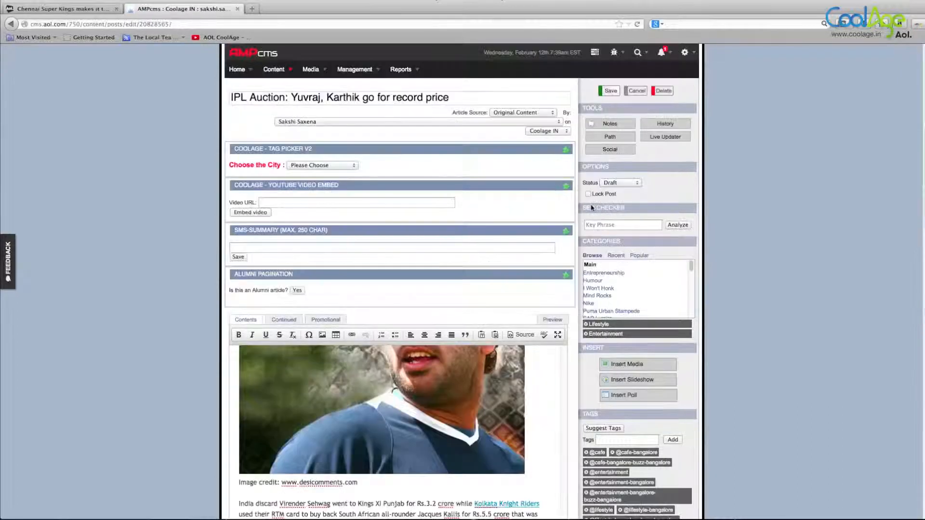
Step: Turn the Lock Post option on and off again, and save the post
click(589, 194)
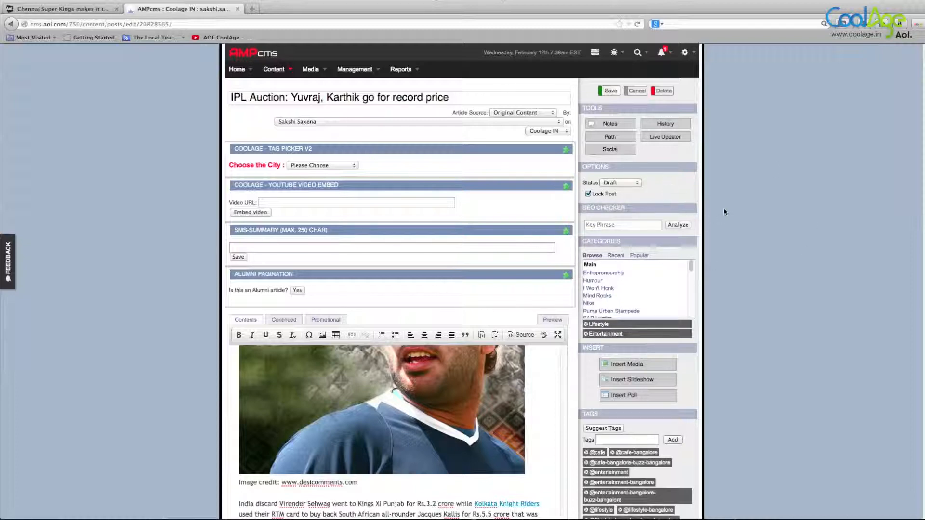
click(588, 194)
click(610, 125)
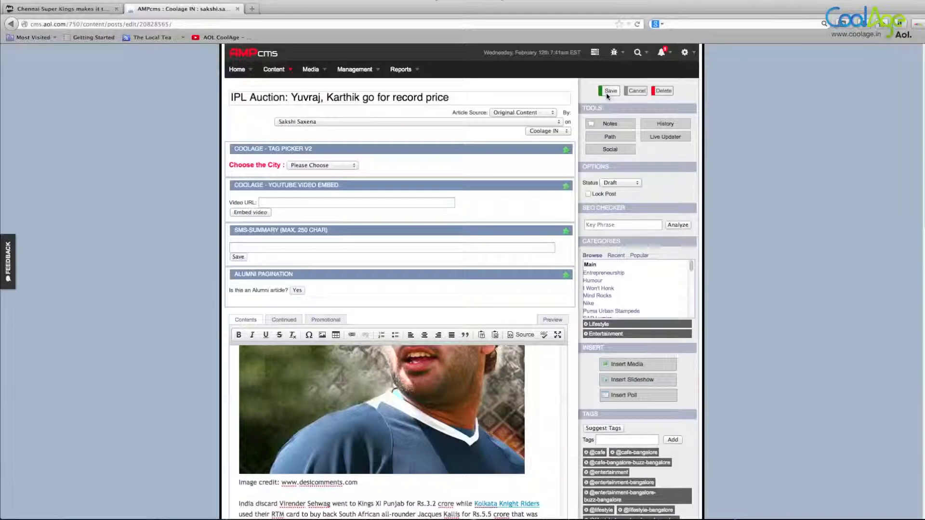
click(608, 92)
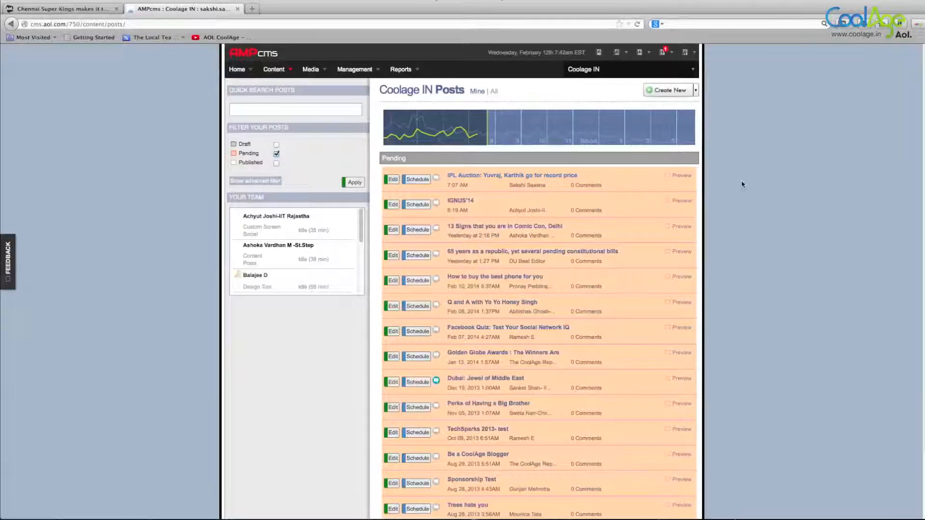